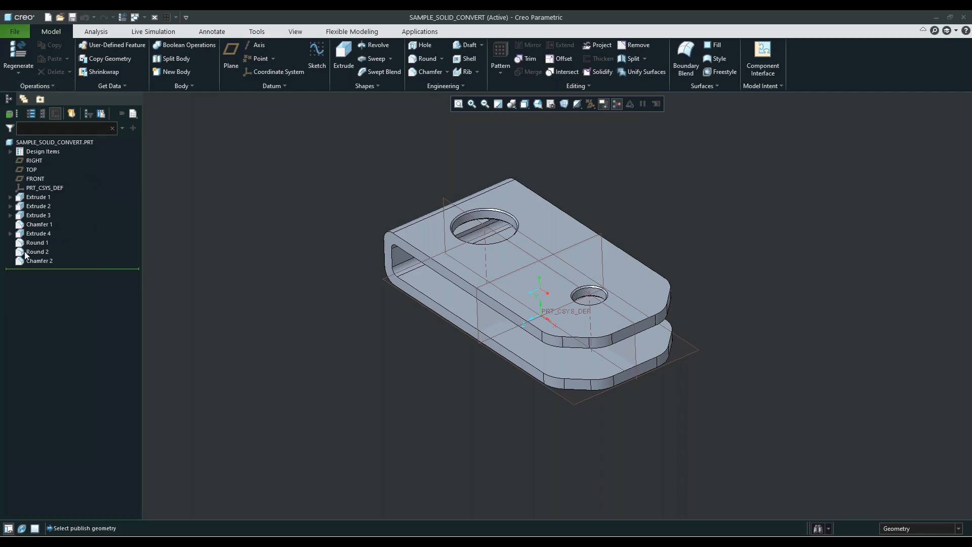
Start converting the U-shaped bracket to sheet metal, using the outer face of its lower flange as the driving surface.
click(48, 89)
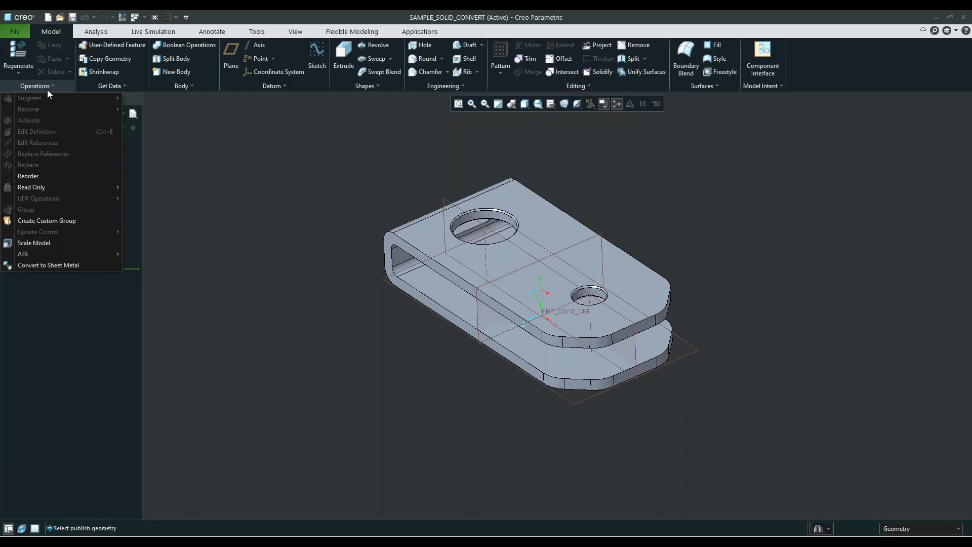
click(68, 265)
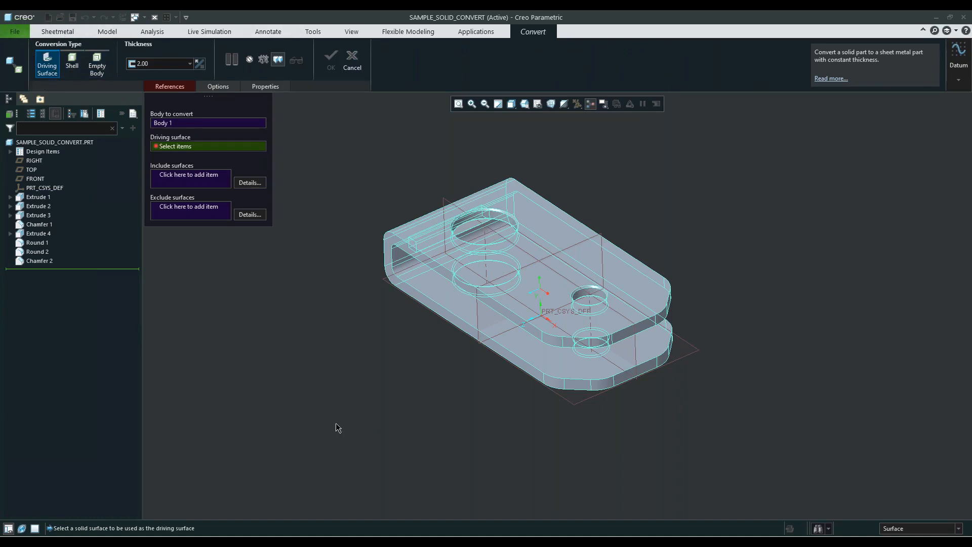
middle_drag(343, 424, 385, 365)
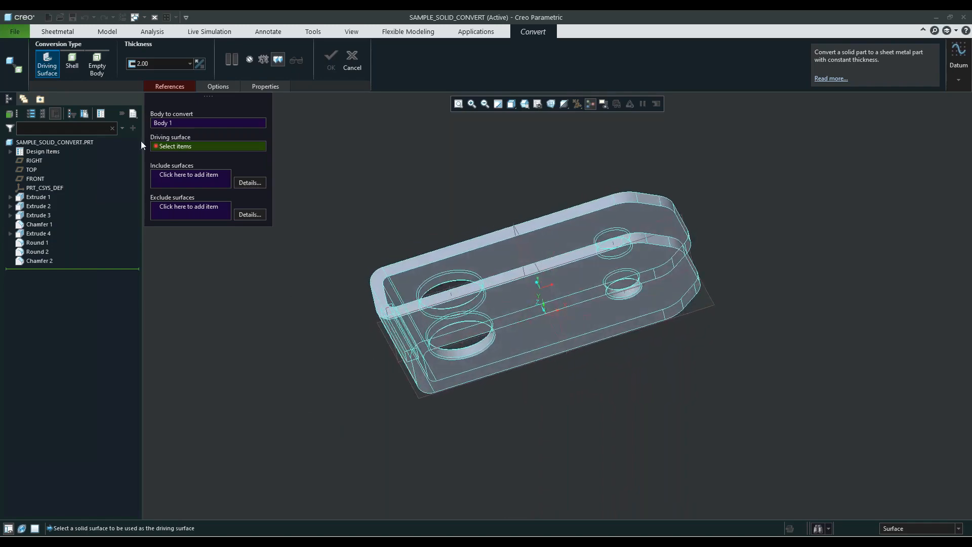
click(530, 332)
middle_drag(494, 301, 374, 311)
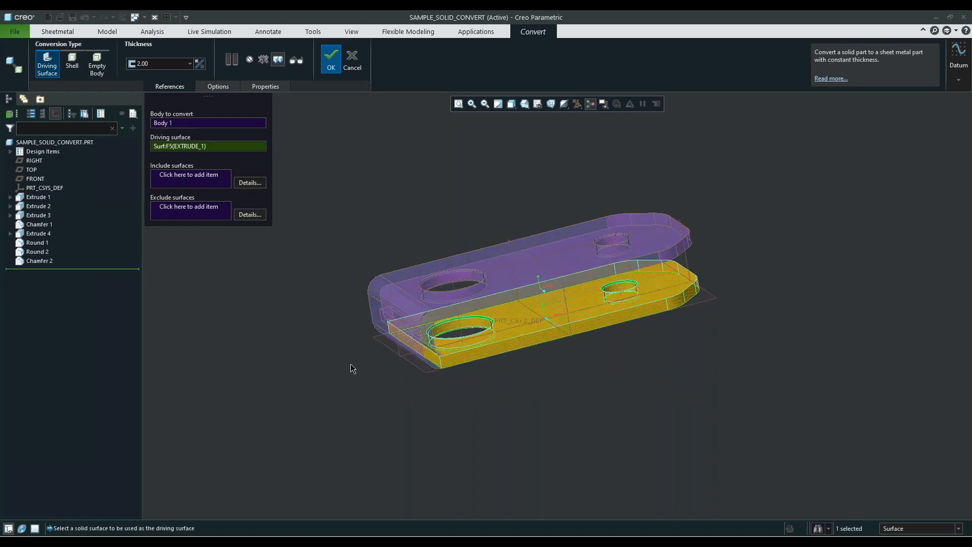
Include the outer faces of the bracket's end wall and upper flange in the sheet metal conversion.
click(172, 175)
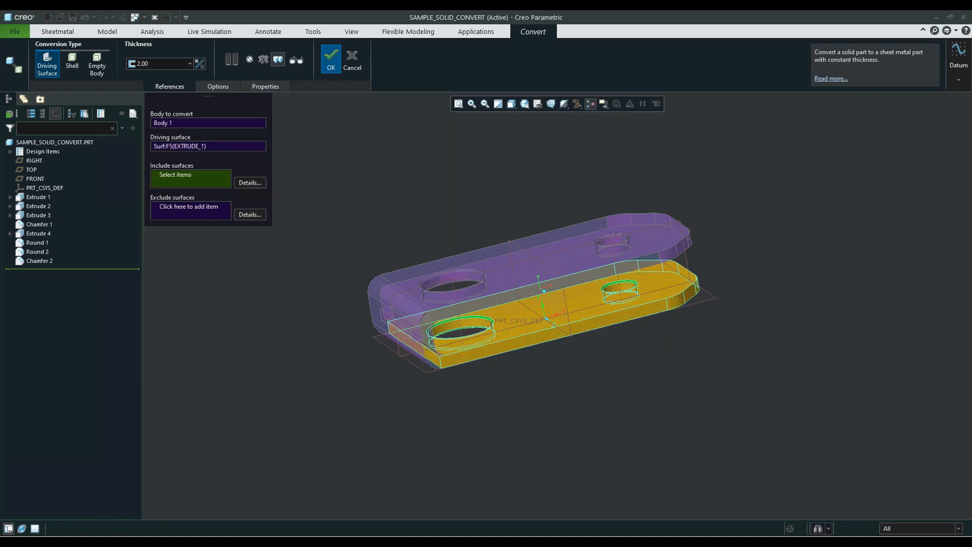
middle_drag(435, 384, 436, 358)
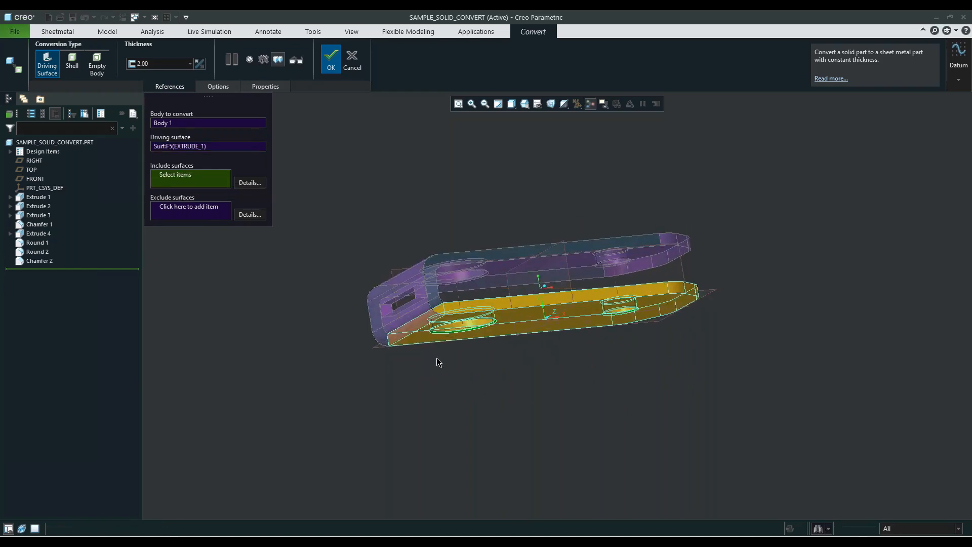
click(420, 280)
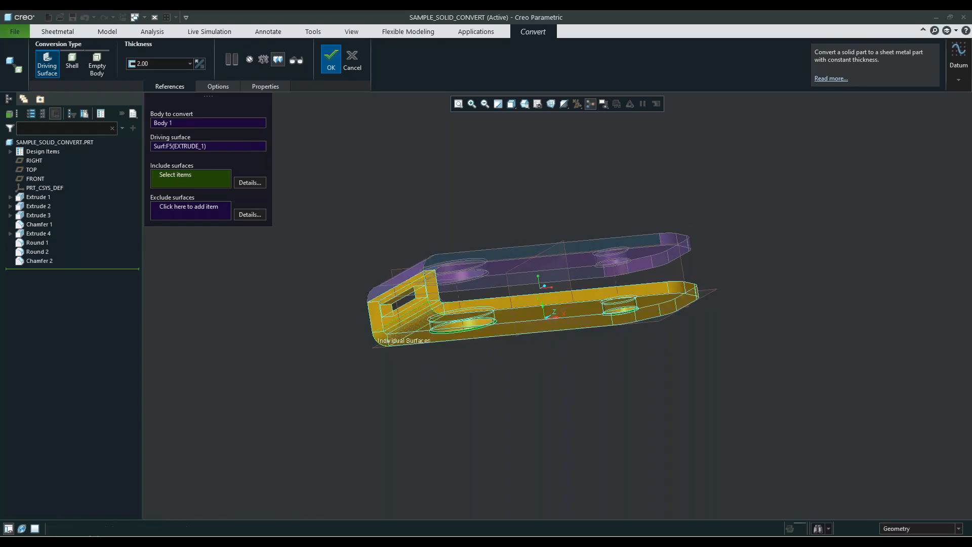
ctrl+click(418, 269)
middle_drag(434, 274, 432, 302)
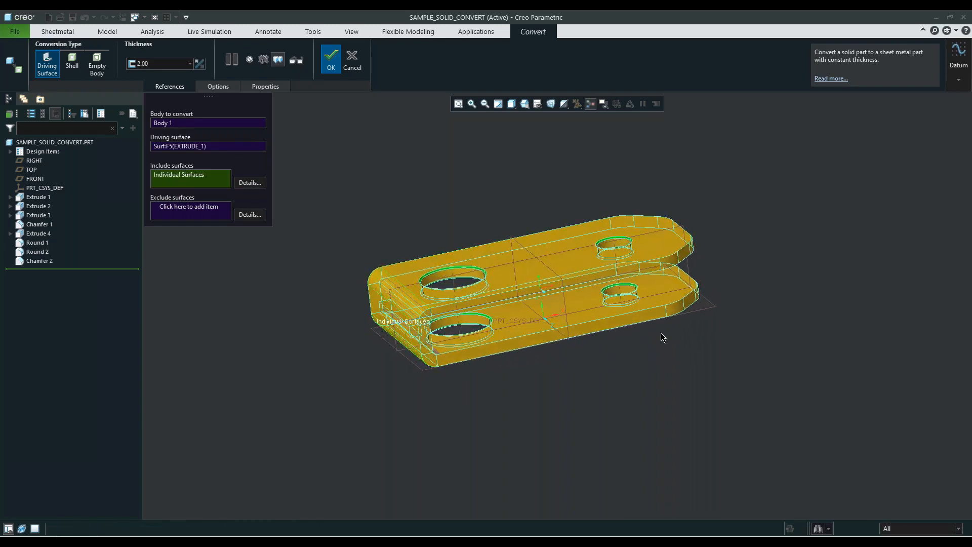
mouse_move(677, 322)
middle_down()
mouse_move(487, 296)
mouse_move(484, 284)
mouse_move(703, 285)
mouse_move(578, 350)
mouse_move(599, 360)
middle_up()
scroll(484, 284, down, 3)
middle_drag(342, 318, 344, 299)
key(ctrl+d)
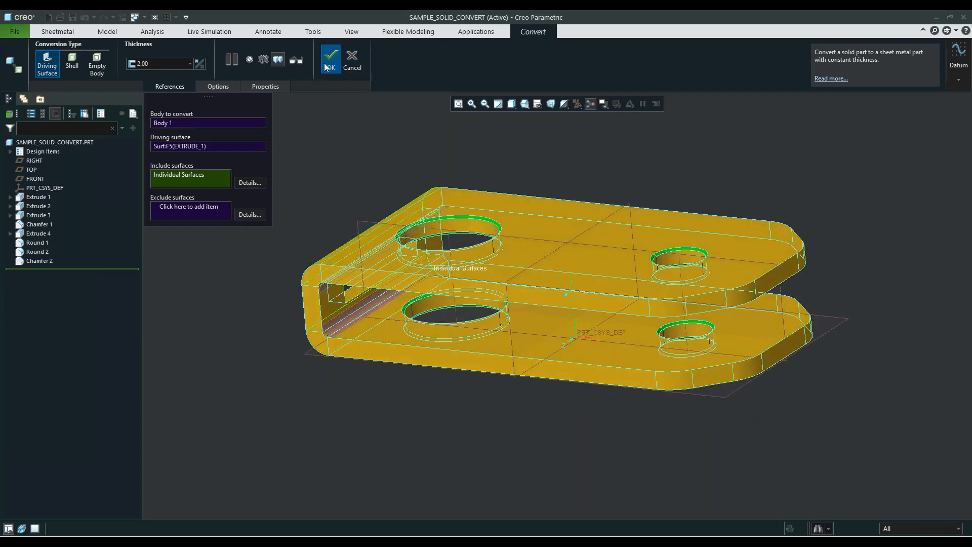
Apply the driving-surface conversion, inspect the highlighted inside bend surfaces, and accept the troubleshooter item to finish.
click(329, 63)
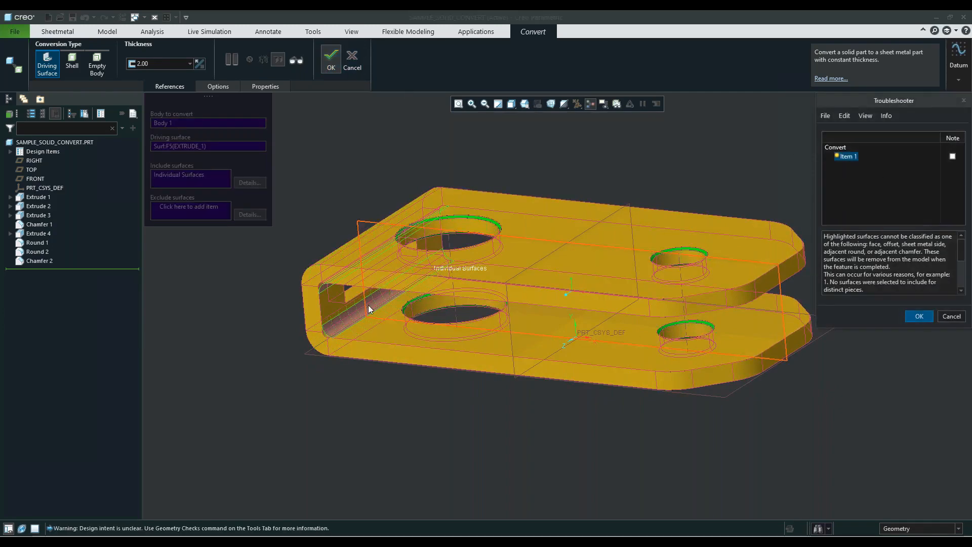
scroll(339, 329, down, 5)
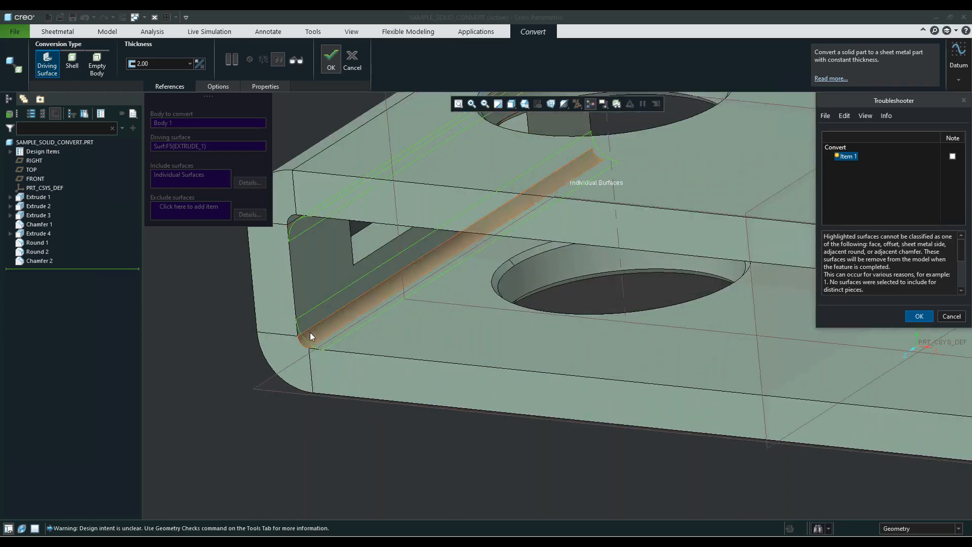
scroll(304, 360, up, 5)
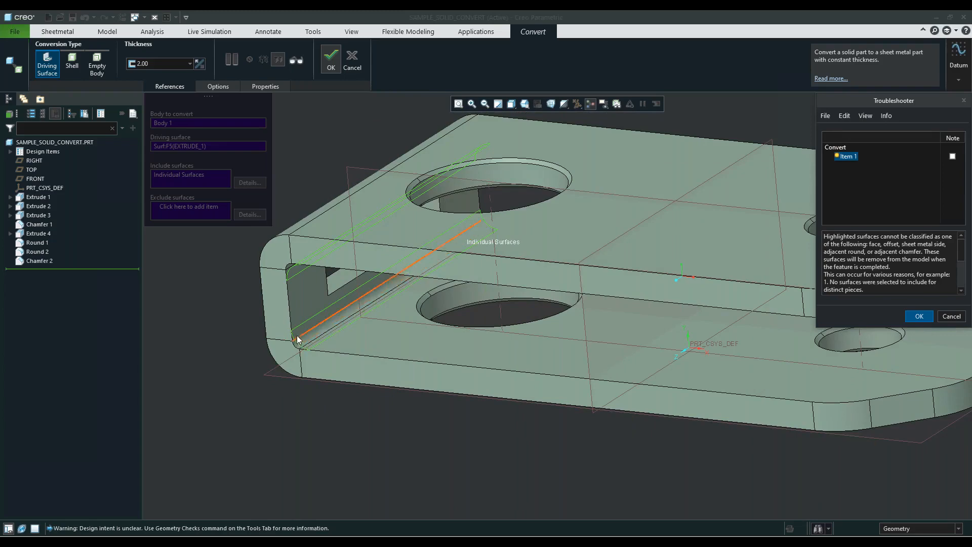
mouse_move(279, 371)
middle_down()
mouse_move(278, 354)
mouse_move(277, 368)
middle_up()
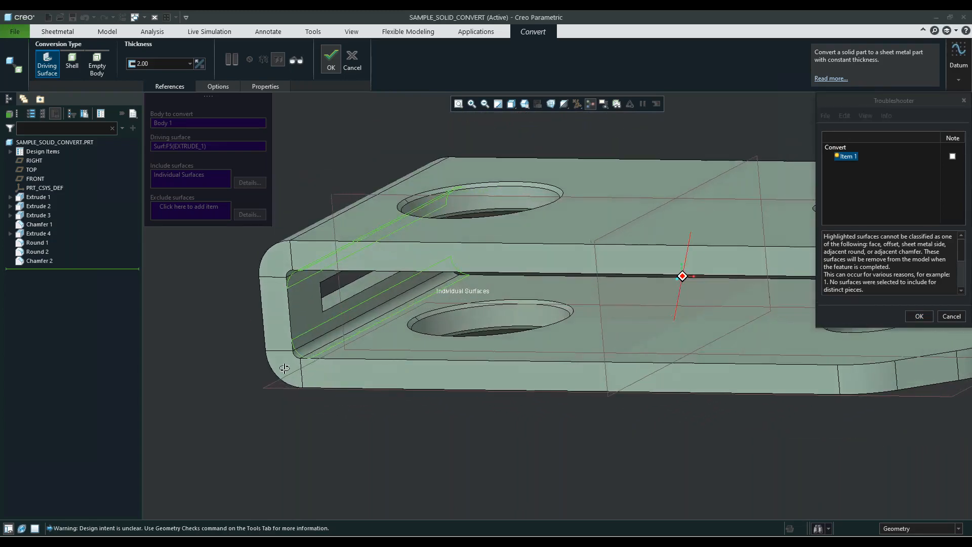
click(919, 317)
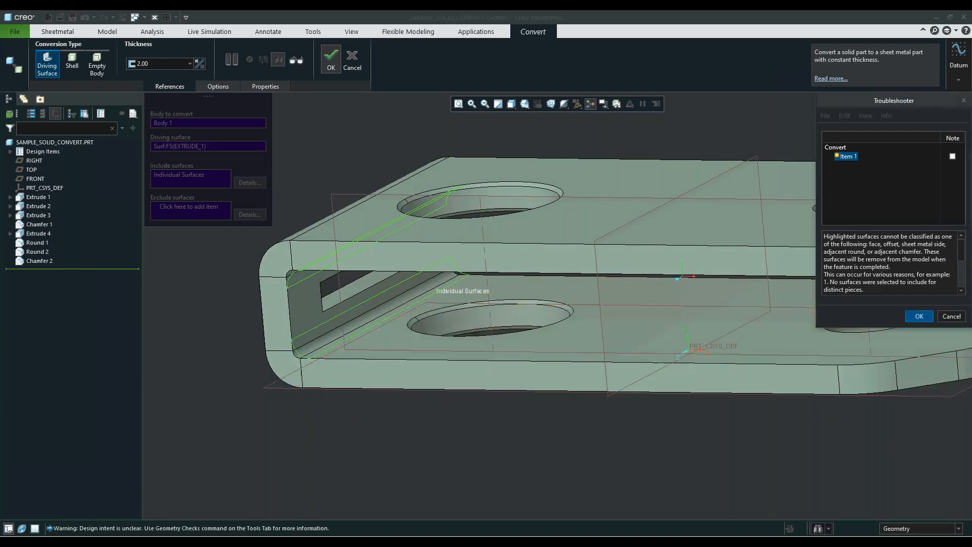
middle_drag(489, 372, 548, 356)
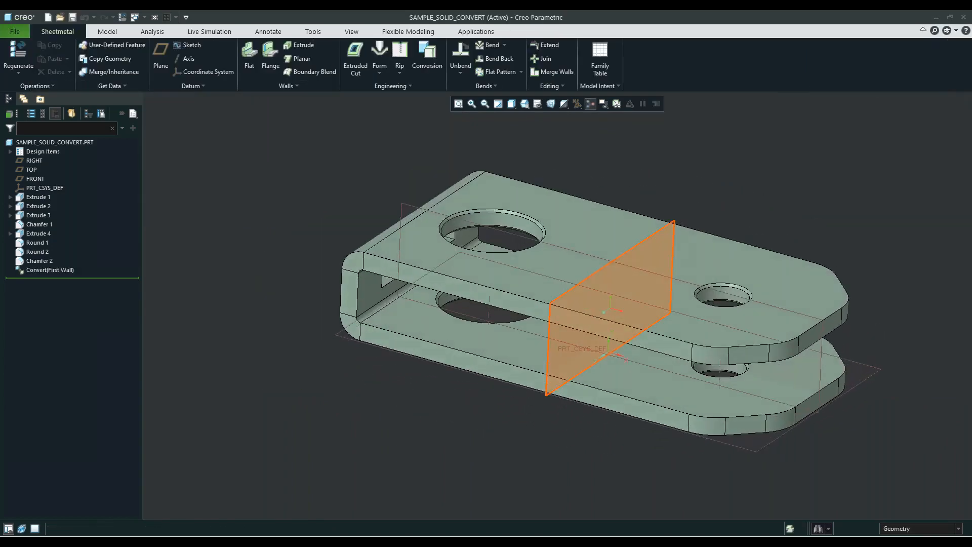
Unbend the whole converted bracket into a flat strip using the default fixed geometry.
scroll(583, 427, down, 2)
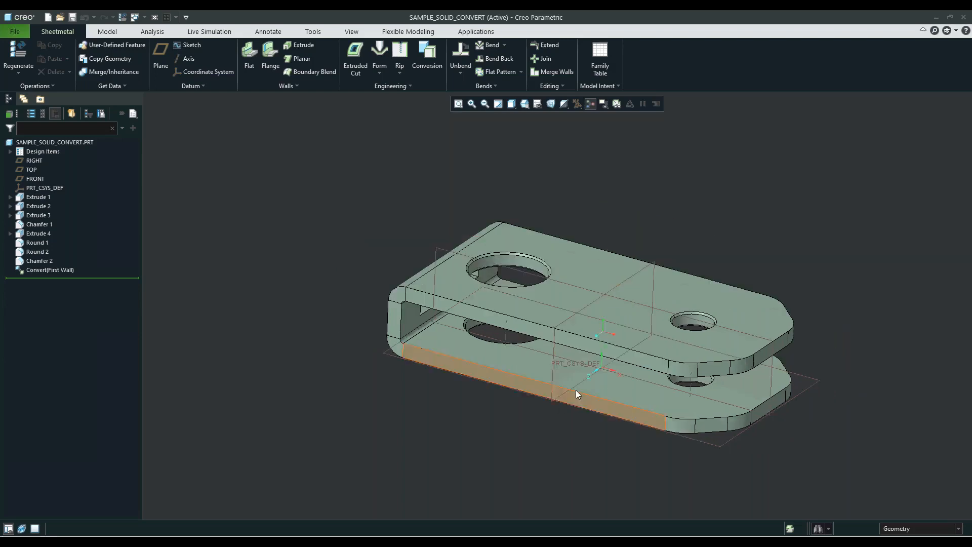
click(461, 60)
click(500, 57)
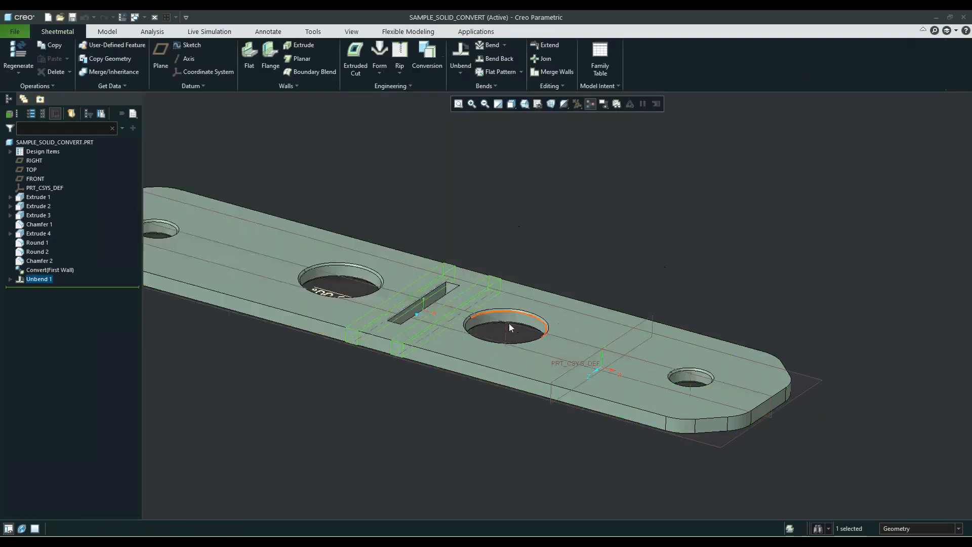
middle_drag(514, 177, 582, 222)
click(582, 221)
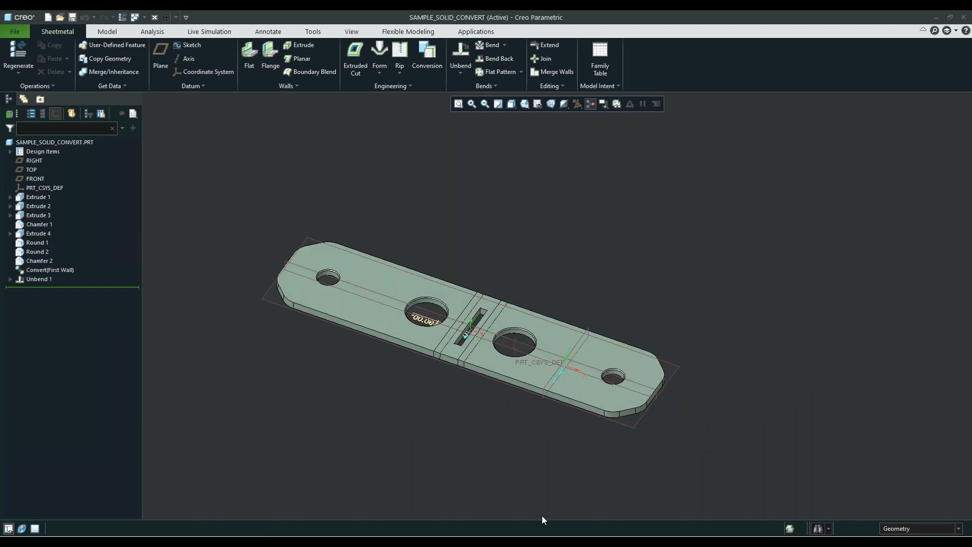
Switch to the SAMPLE_SHELL_CONVERT part and start converting its body to sheet metal with the Shell conversion type.
click(558, 540)
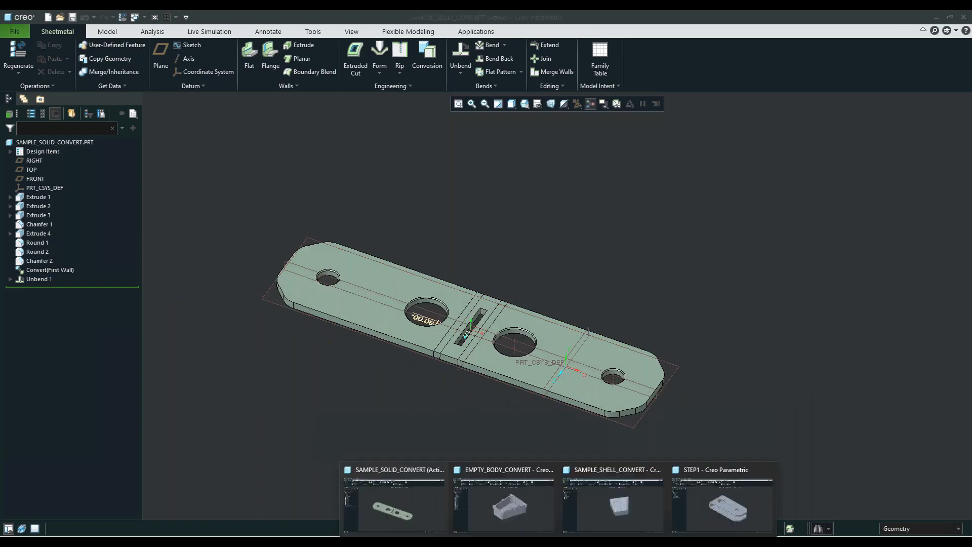
click(642, 504)
mouse_move(372, 386)
middle_down()
mouse_move(420, 384)
mouse_move(454, 363)
middle_up()
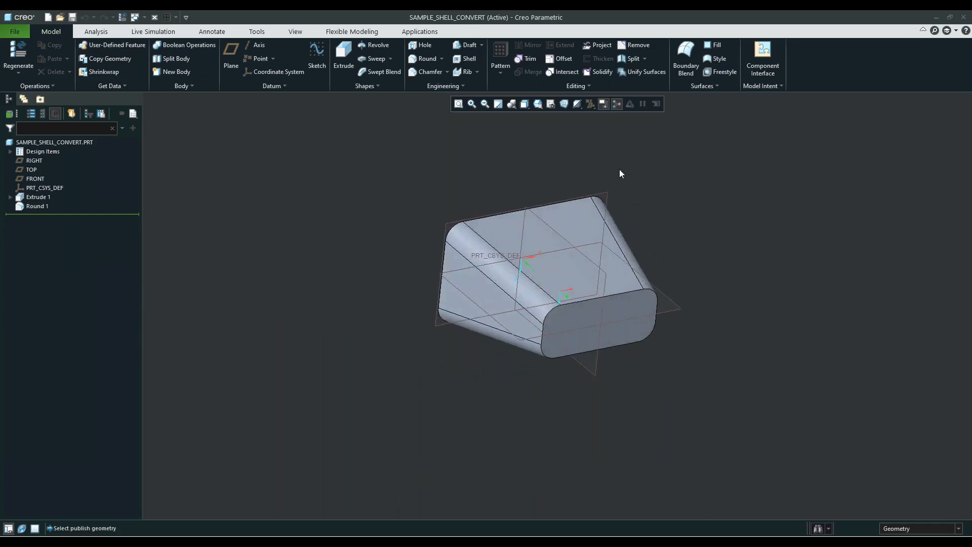
scroll(664, 248, down, 2)
mouse_move(664, 247)
middle_down()
mouse_move(547, 229)
mouse_move(142, 223)
middle_up()
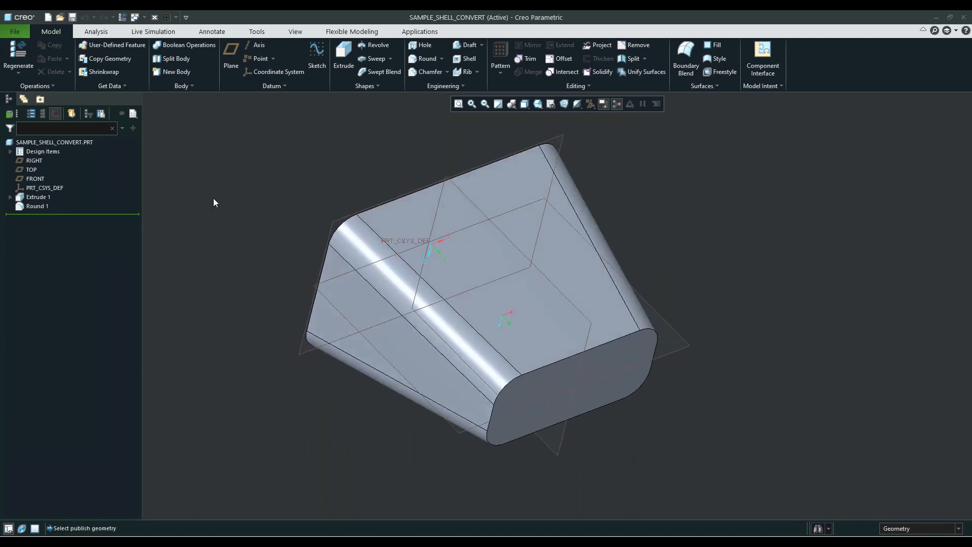
click(44, 87)
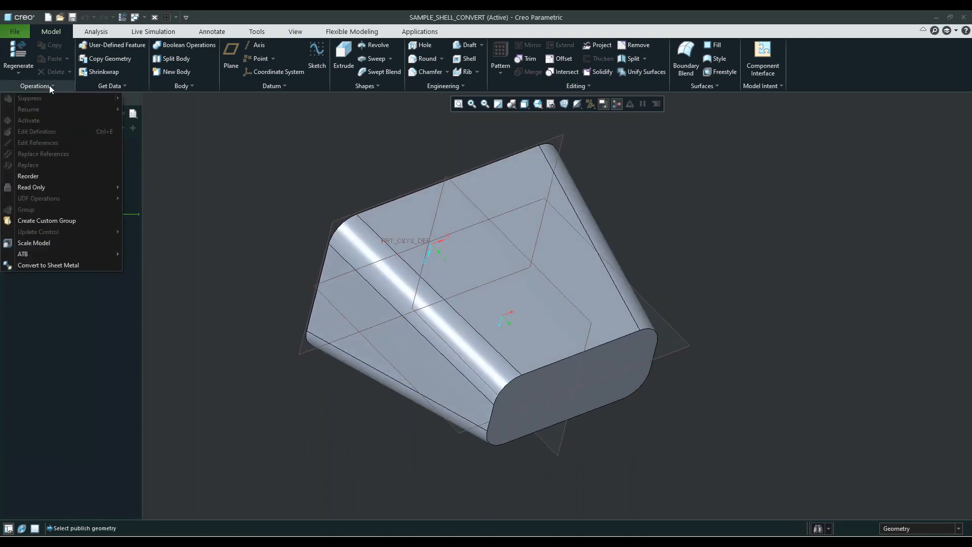
click(74, 265)
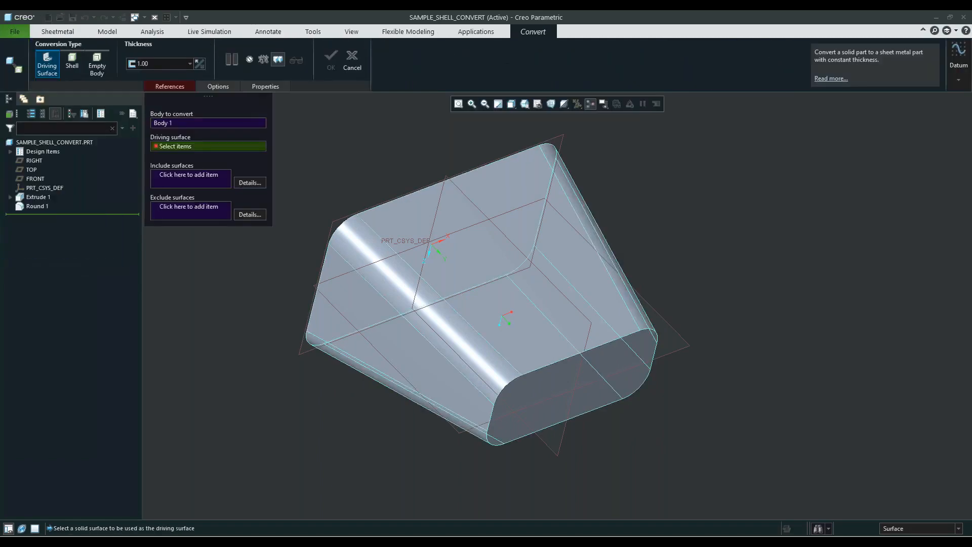
click(72, 65)
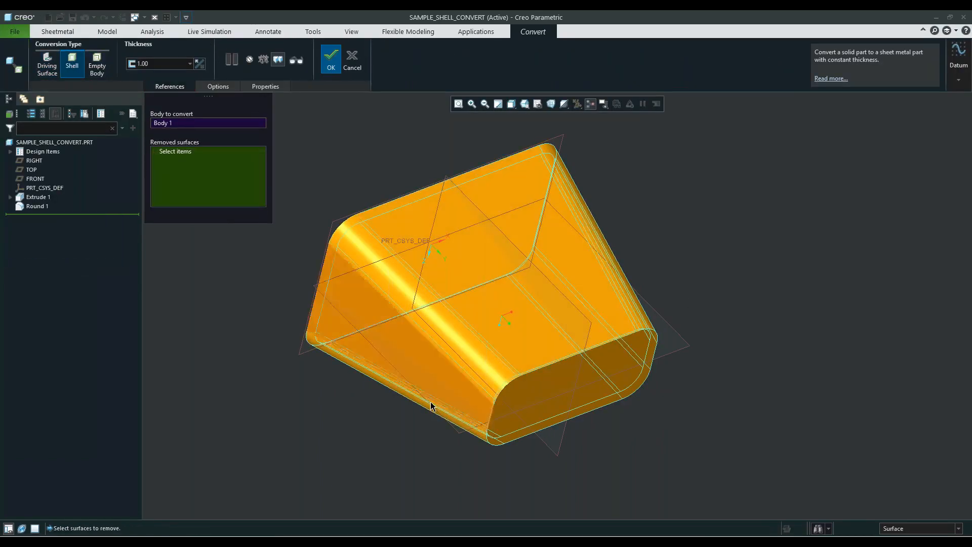
Set the tapered solid's small and large end faces as removed surfaces and complete the shell conversion.
mouse_move(393, 367)
middle_down()
mouse_move(507, 375)
mouse_move(410, 379)
mouse_move(390, 397)
middle_up()
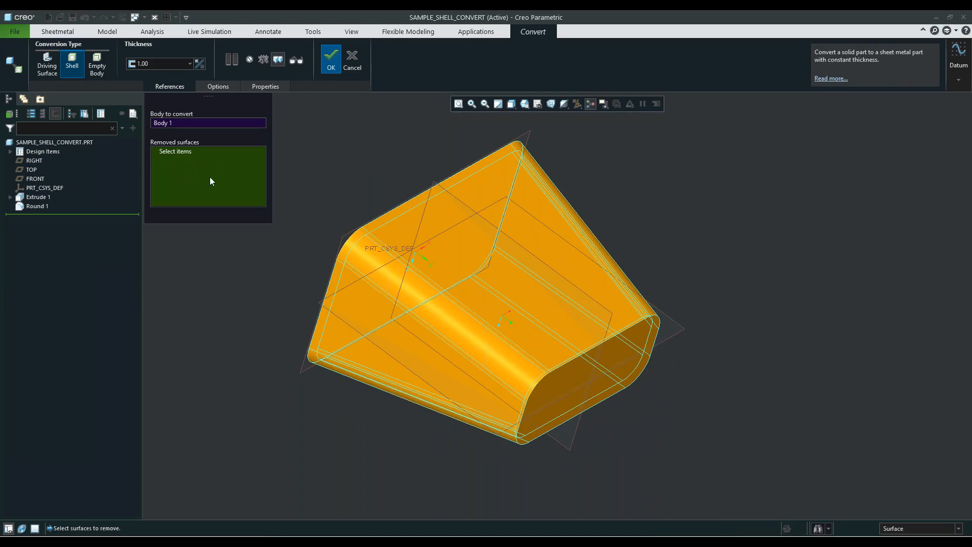
middle_drag(570, 410, 565, 380)
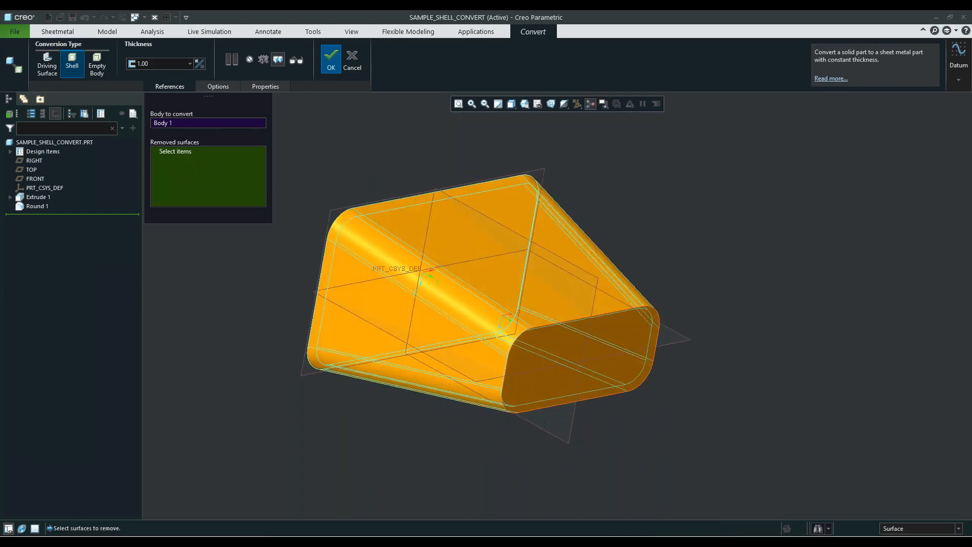
click(563, 371)
middle_drag(506, 387, 411, 236)
click(412, 236)
mouse_move(674, 379)
middle_down()
mouse_move(668, 288)
mouse_move(566, 377)
middle_up()
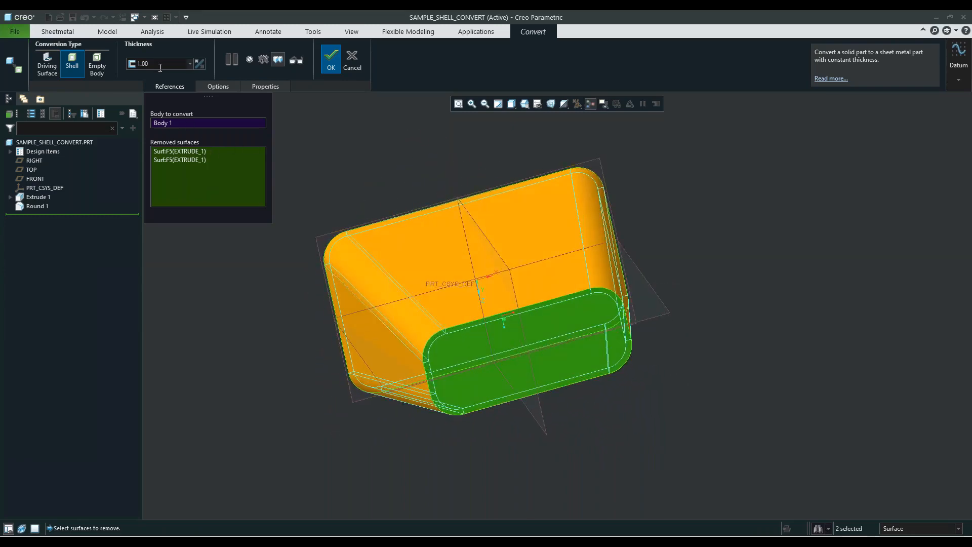
middle_drag(357, 276, 415, 312)
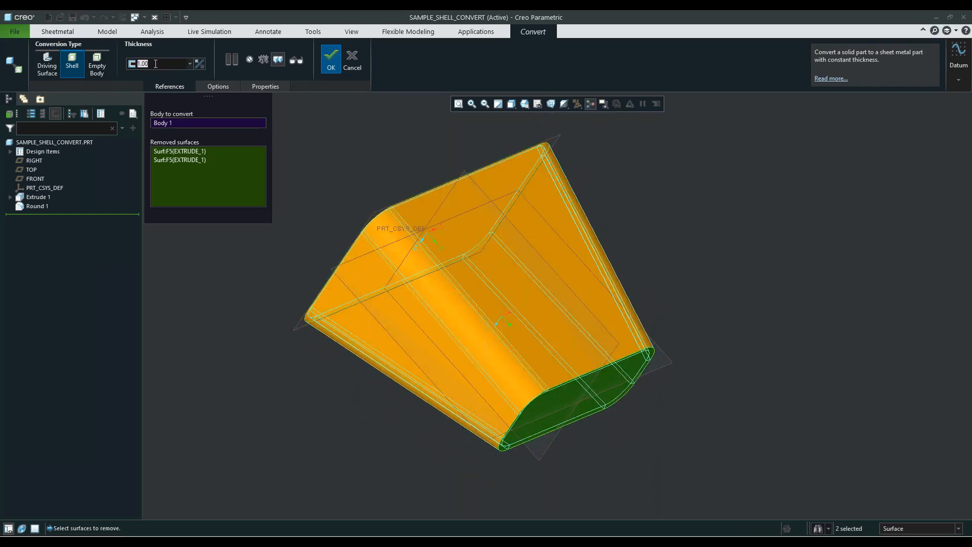
middle_drag(293, 216, 438, 172)
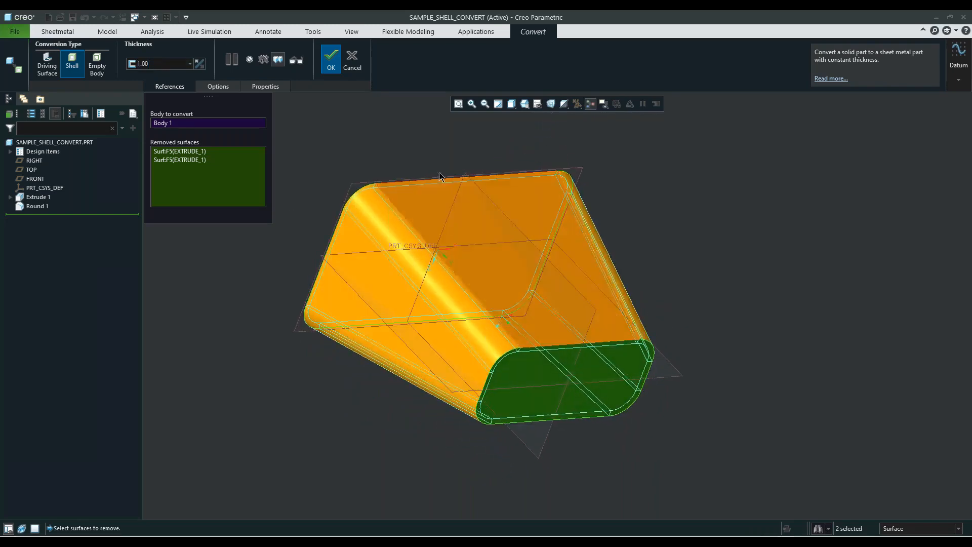
click(324, 71)
mouse_move(647, 409)
middle_down()
mouse_move(668, 373)
mouse_move(639, 386)
mouse_move(571, 371)
mouse_move(751, 356)
mouse_move(779, 376)
mouse_move(723, 358)
mouse_move(643, 375)
mouse_move(632, 405)
mouse_move(668, 374)
middle_up()
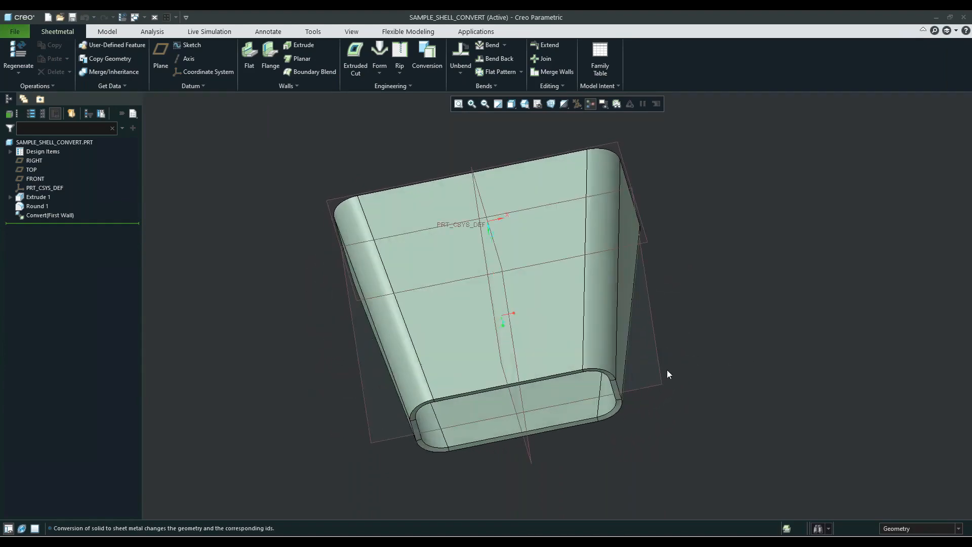
Try to unbend the closed tapered shell with automatic bend selection, accepting creation of the failed feature.
click(460, 50)
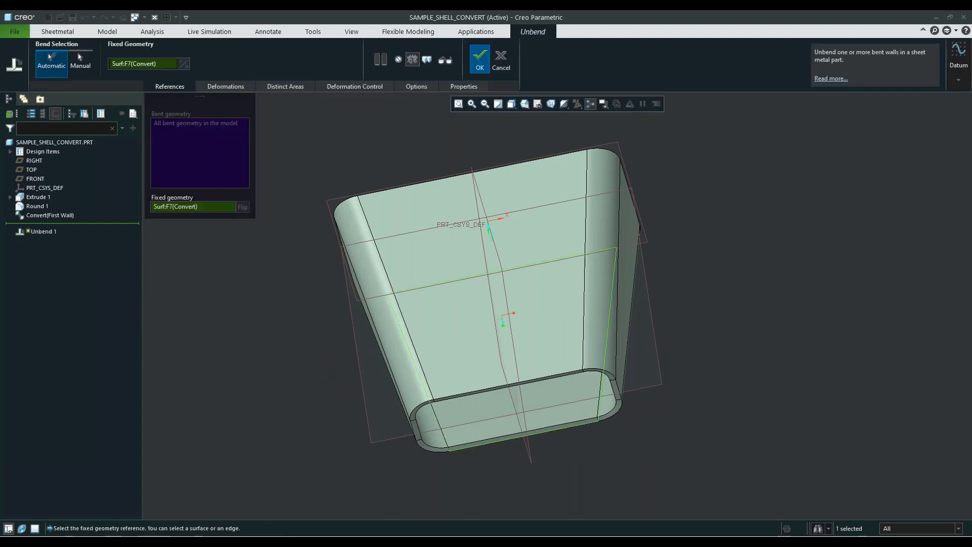
click(486, 60)
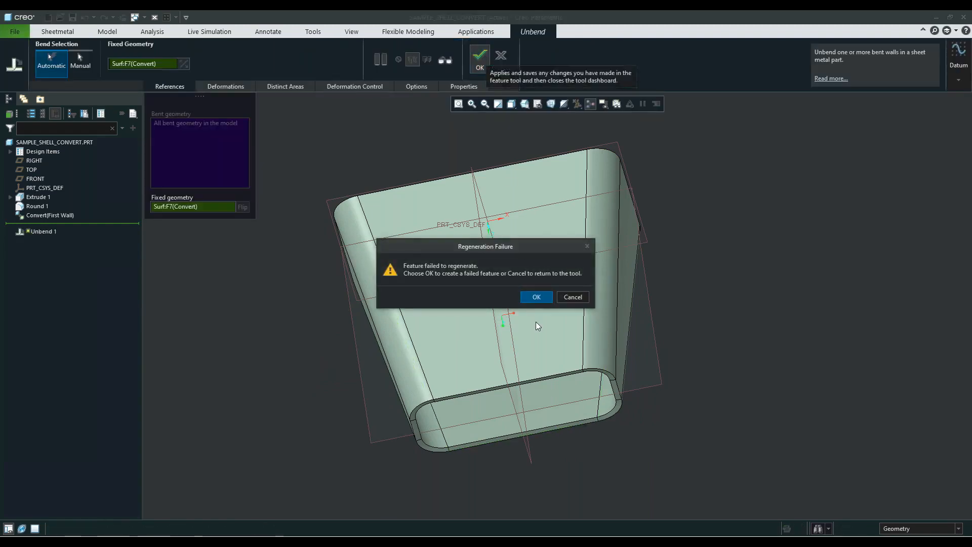
click(538, 297)
click(268, 310)
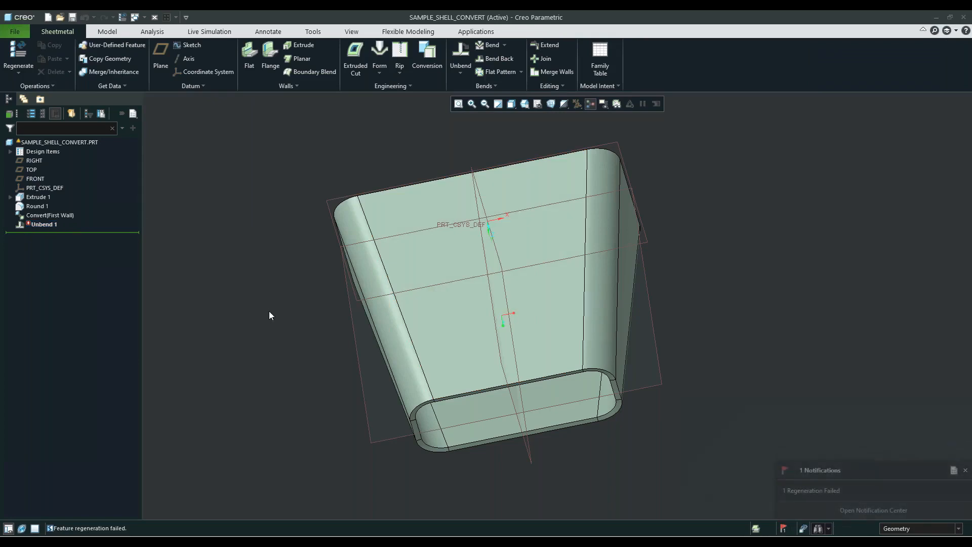
Delete the failed Unbend 1 feature from the shell part.
click(50, 225)
right_click(47, 223)
click(76, 270)
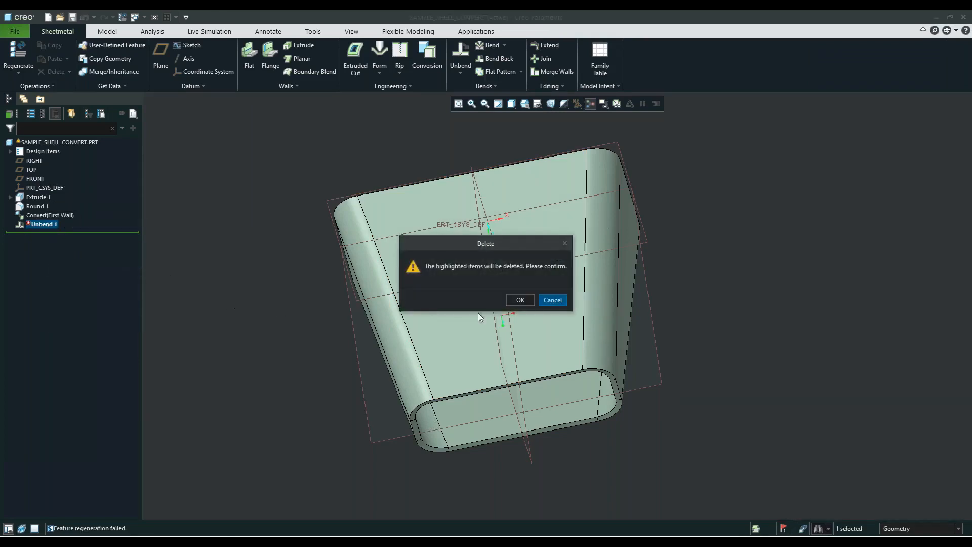
click(512, 300)
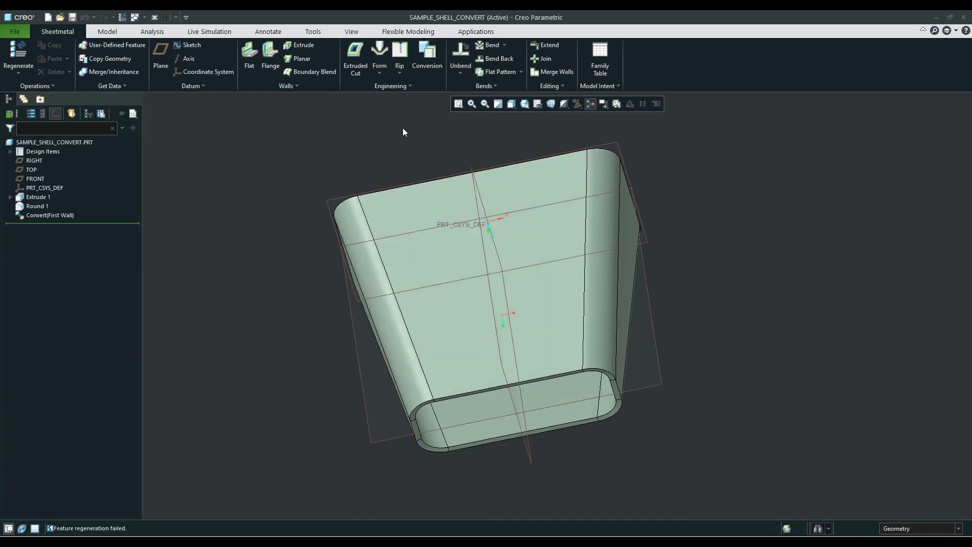
Start a Sketched Rip on the shell's broad tapered wall and sketch a vertical line down its middle from edge to edge.
click(404, 74)
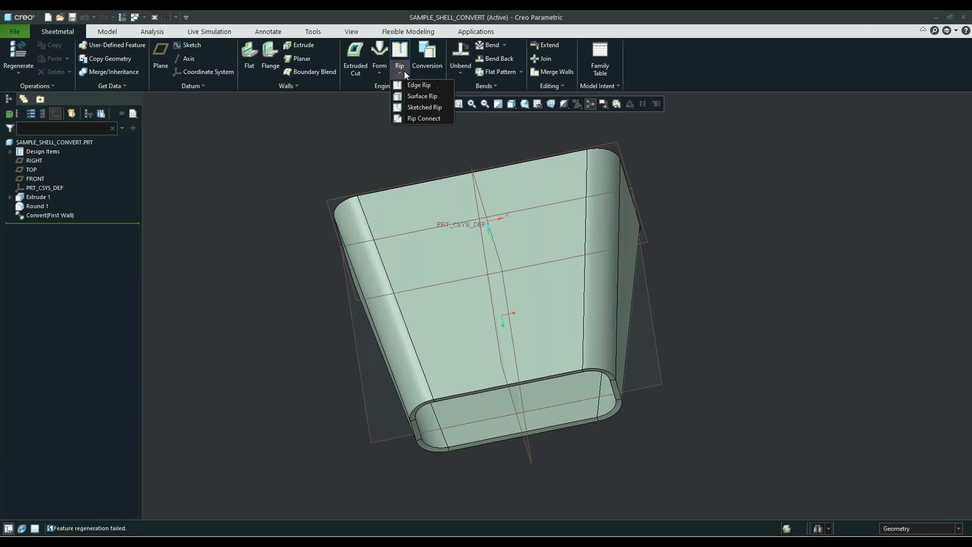
click(418, 107)
click(441, 217)
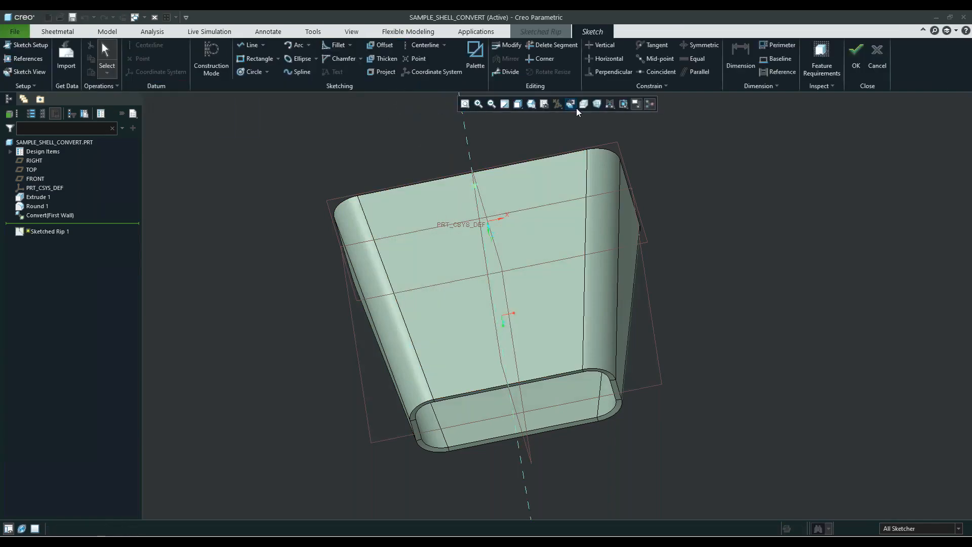
click(576, 107)
key(l)
click(557, 142)
click(558, 444)
middle_click(794, 325)
middle_click(820, 310)
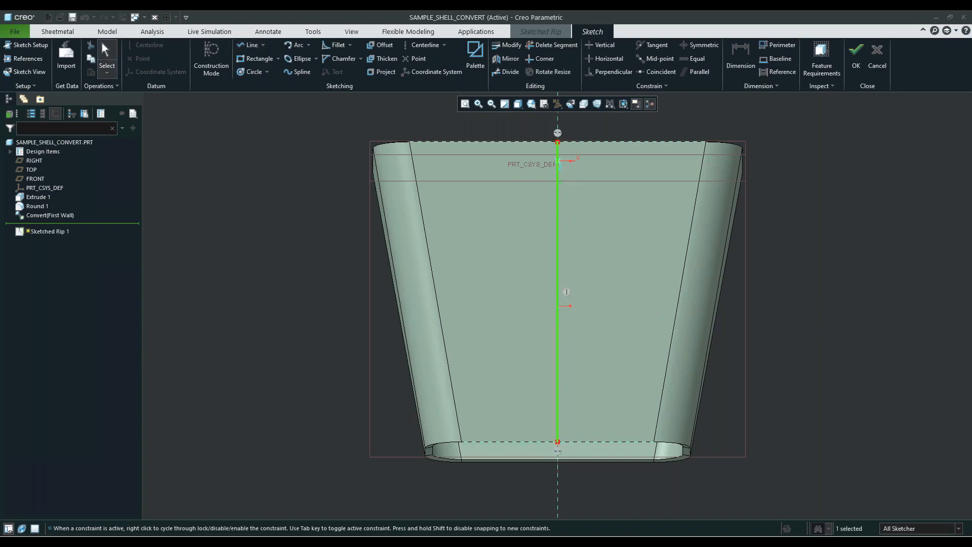
click(856, 58)
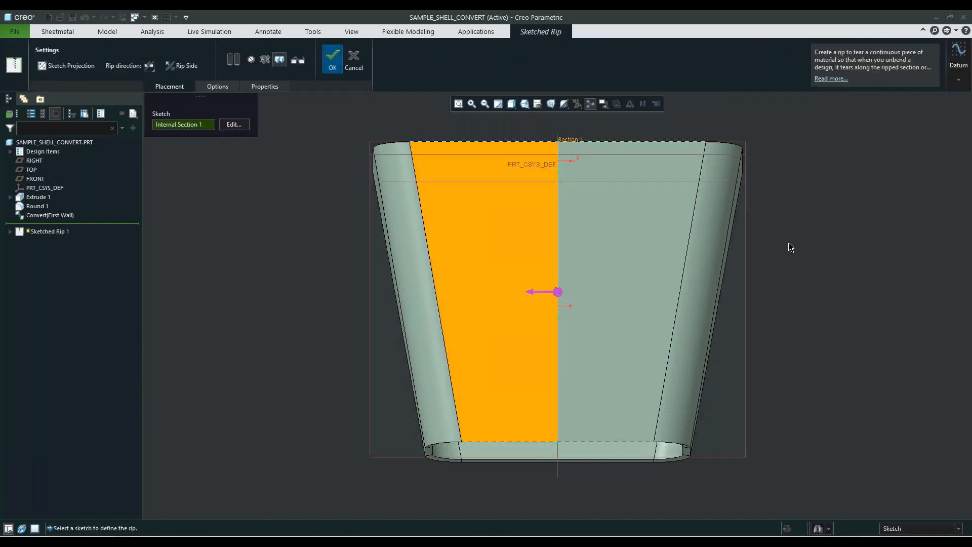
Complete the Sketched Rip and inspect the split line on the tapered shell.
mouse_move(542, 332)
middle_down()
mouse_move(583, 278)
mouse_move(580, 301)
middle_up()
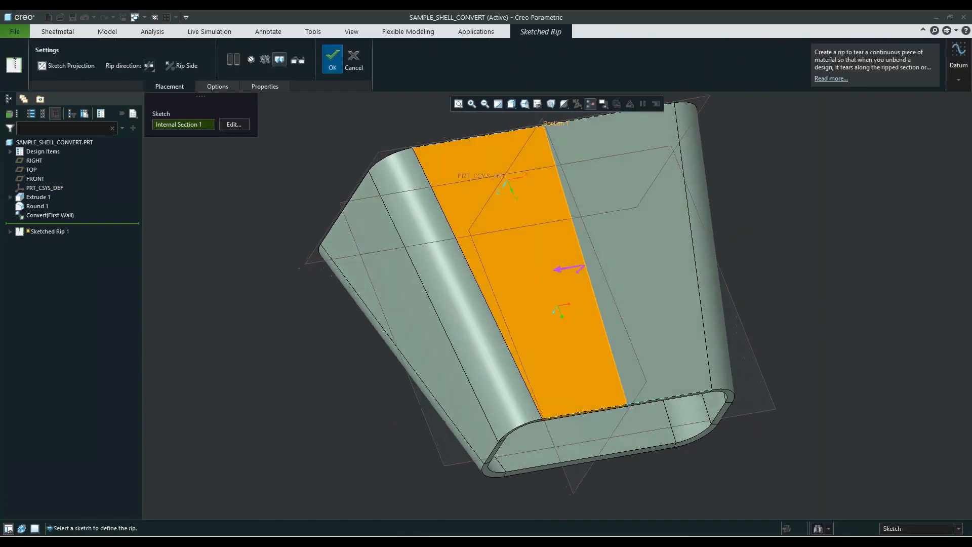
click(333, 66)
click(816, 220)
middle_drag(816, 221, 774, 222)
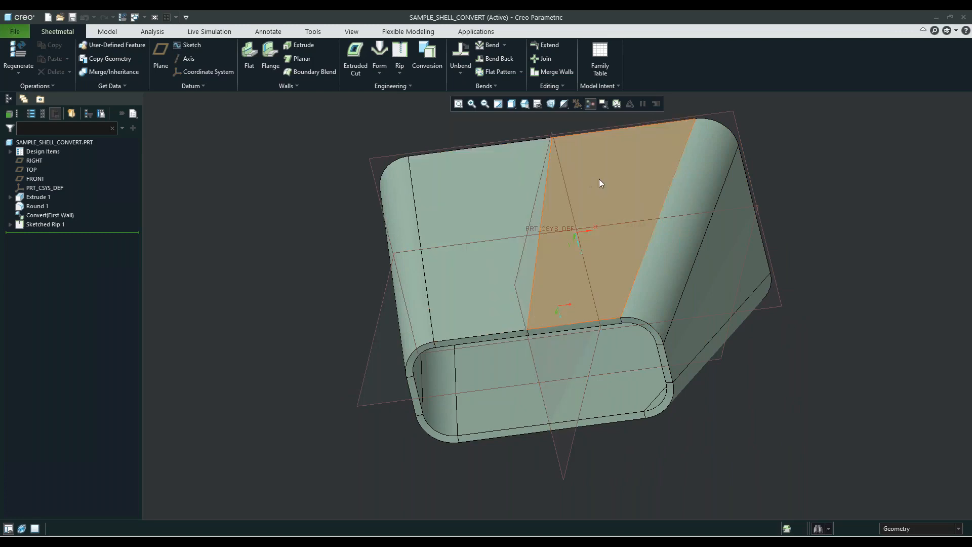
middle_drag(599, 178, 678, 112)
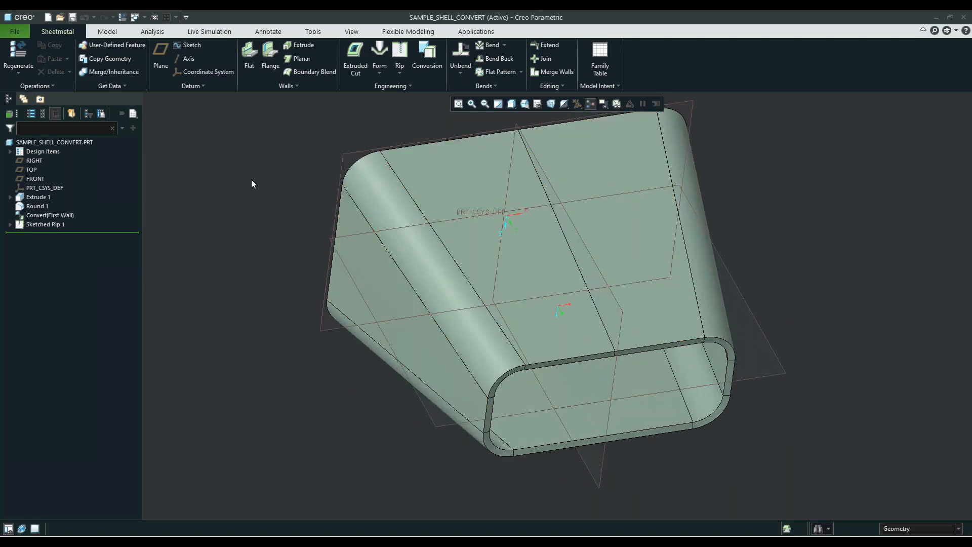
Unbend the ripped tapered shell with automatic bend selection and the default fixed geometry.
click(460, 53)
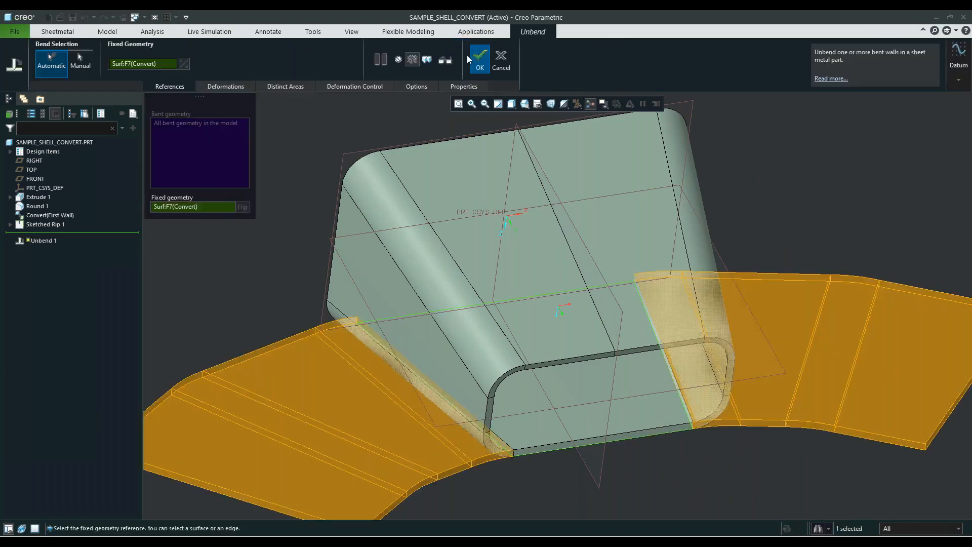
click(479, 60)
click(439, 227)
middle_drag(534, 288, 549, 317)
scroll(549, 317, down, 3)
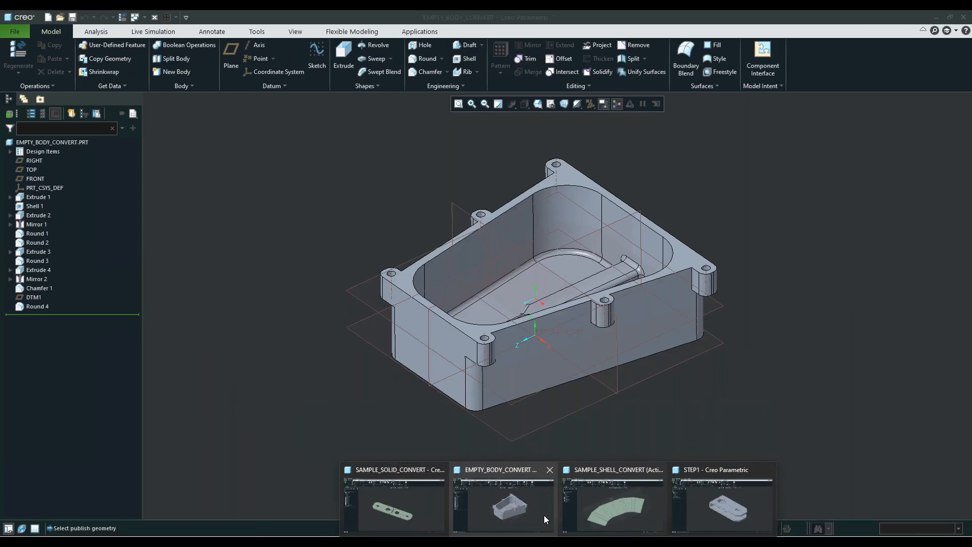
Switch to the EMPTY_BODY_CONVERT part and create a new empty body with the default name.
click(542, 509)
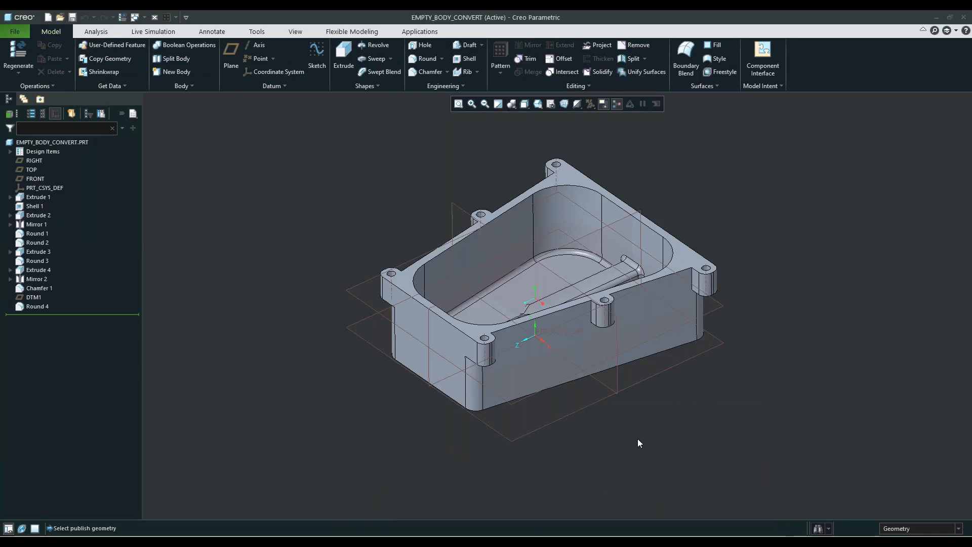
mouse_move(661, 284)
middle_down()
mouse_move(581, 255)
mouse_move(615, 270)
middle_up()
middle_drag(549, 297, 612, 329)
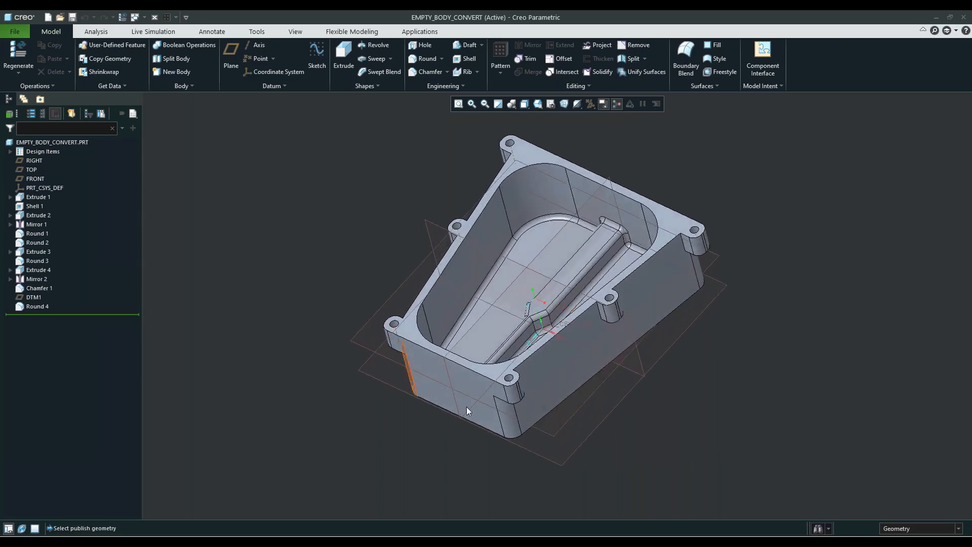
middle_drag(521, 268, 537, 334)
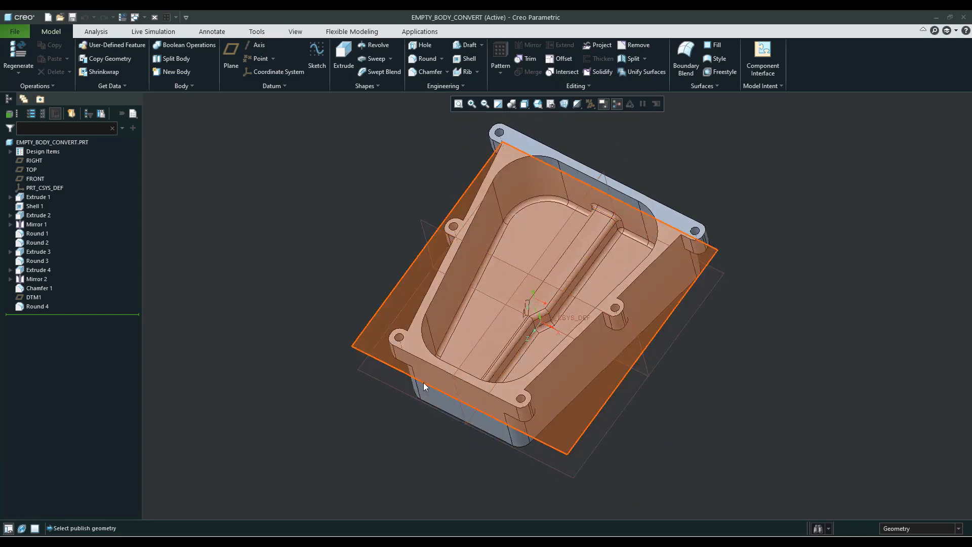
middle_drag(715, 238, 428, 410)
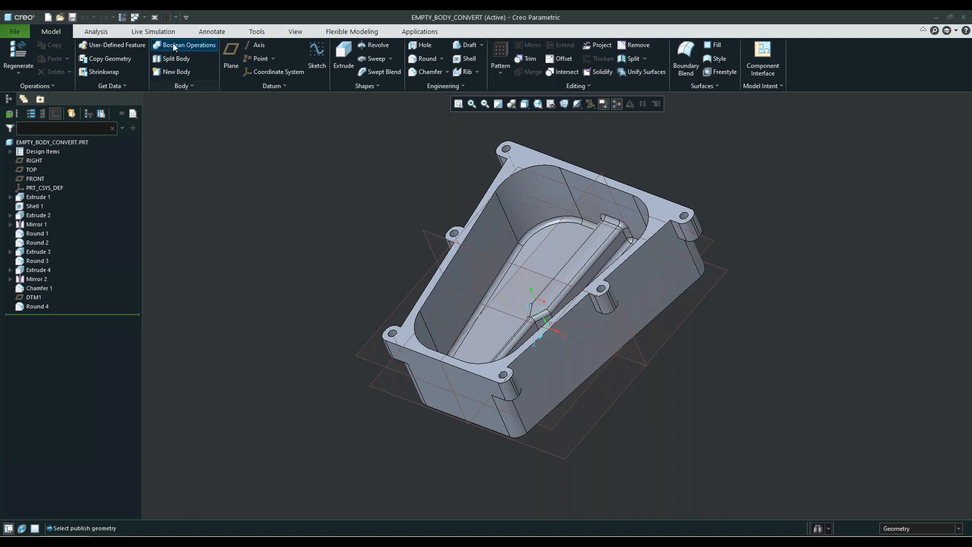
click(167, 71)
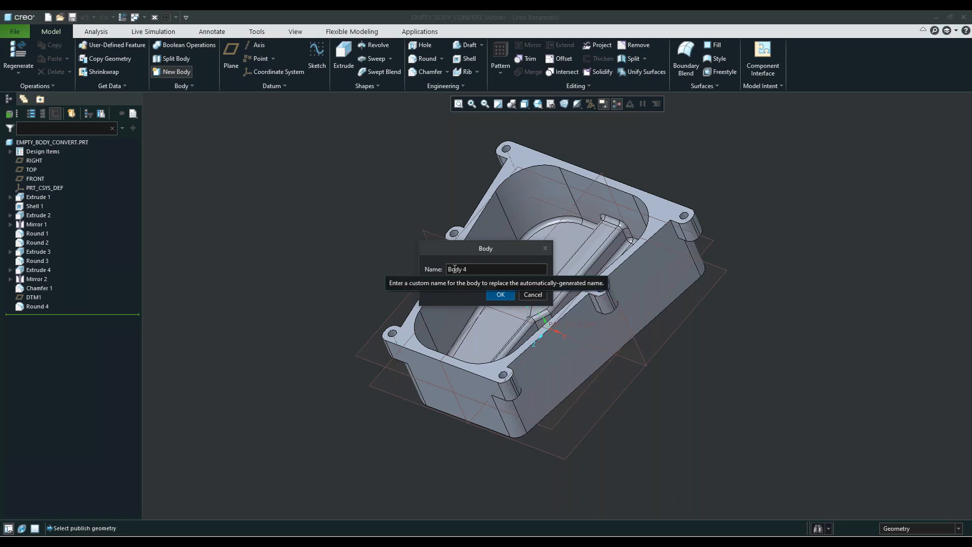
click(500, 295)
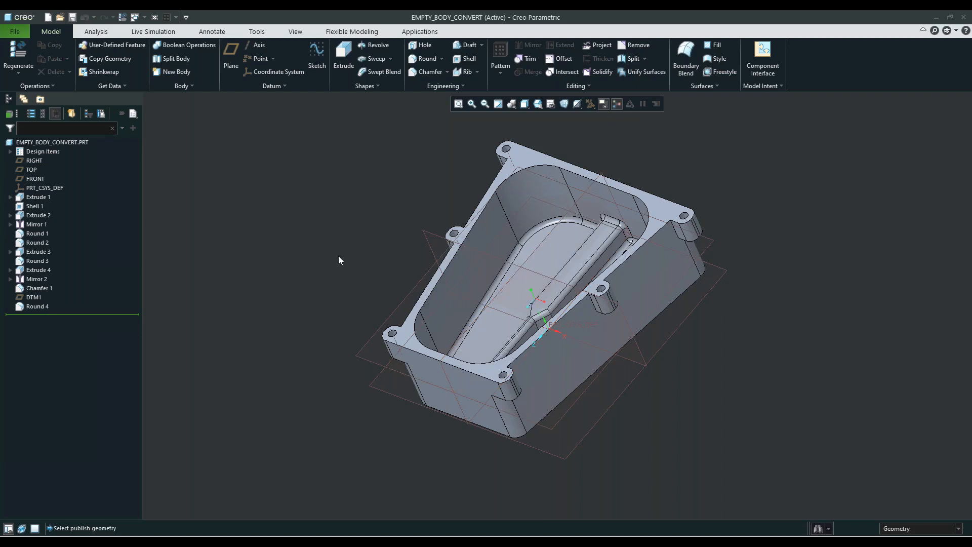
Convert the new empty body to sheet metal with the Empty Body conversion type.
click(52, 87)
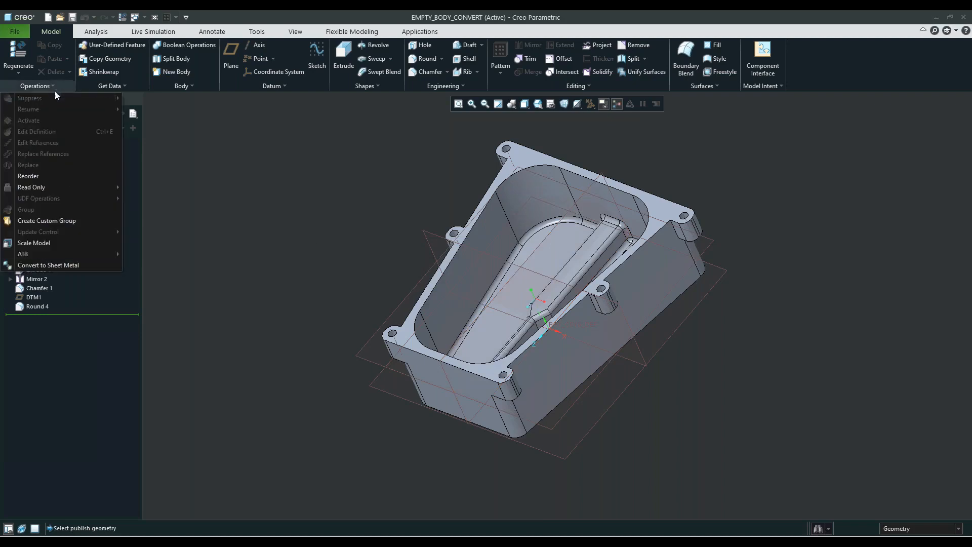
click(49, 265)
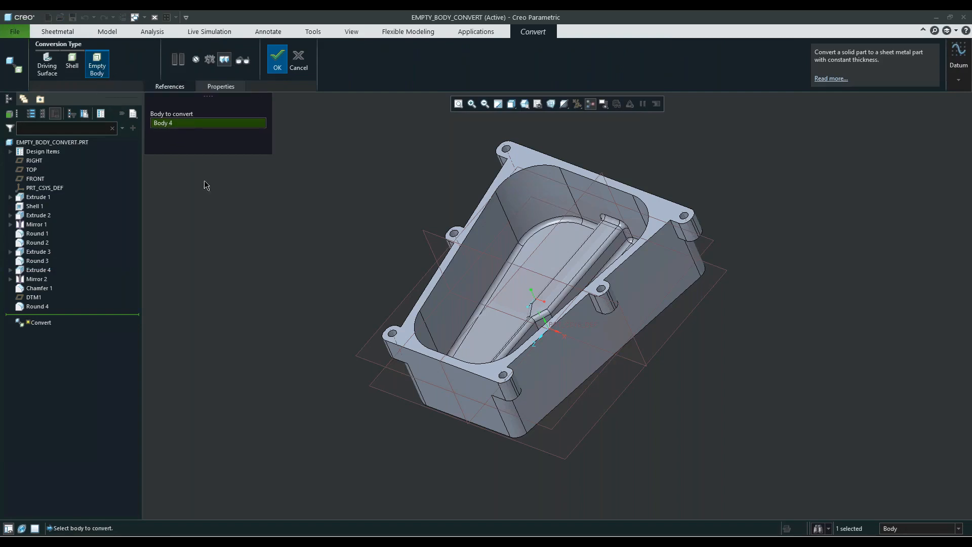
click(277, 62)
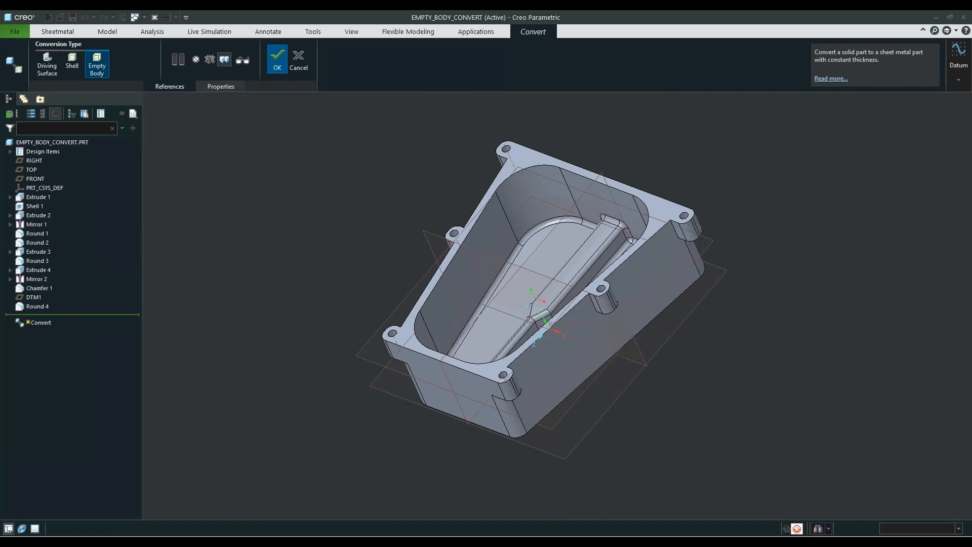
Start a Planar wall sketch on the housing's flat outer bottom face and add a vertical centerline through the origin.
middle_drag(640, 384, 337, 260)
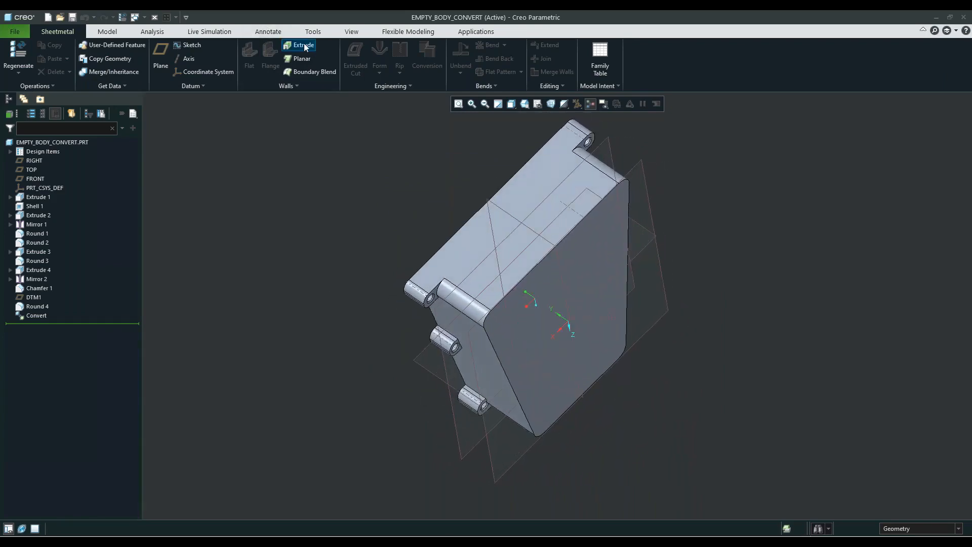
click(302, 60)
middle_drag(658, 405, 640, 360)
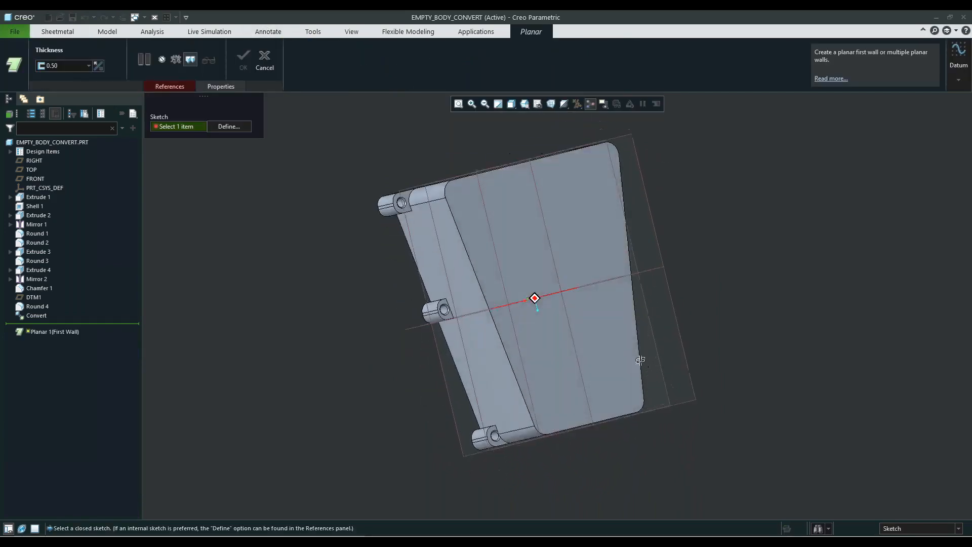
click(567, 166)
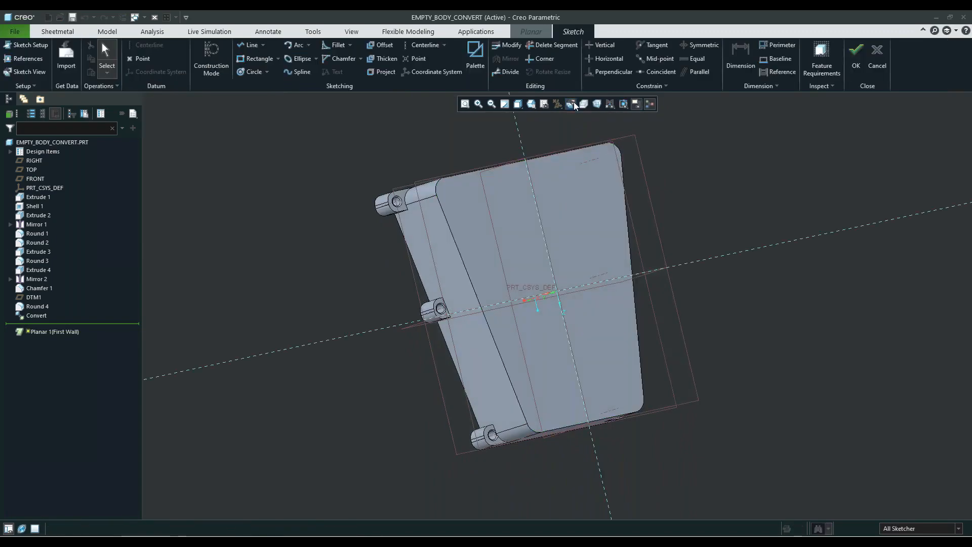
click(571, 104)
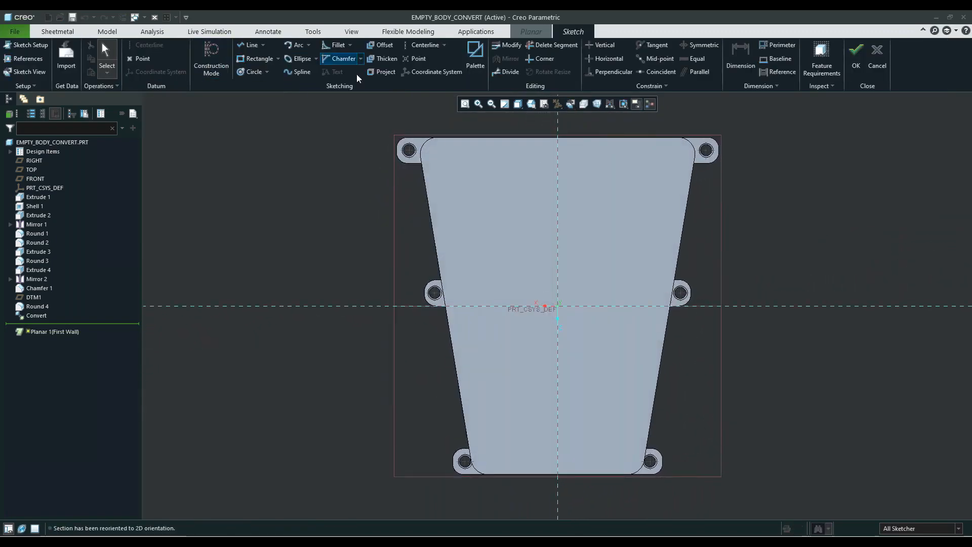
click(424, 44)
click(561, 309)
click(561, 375)
middle_click(785, 378)
click(787, 378)
Add the edge at the housing's wide end as a sketch reference.
scroll(709, 382, up, 2)
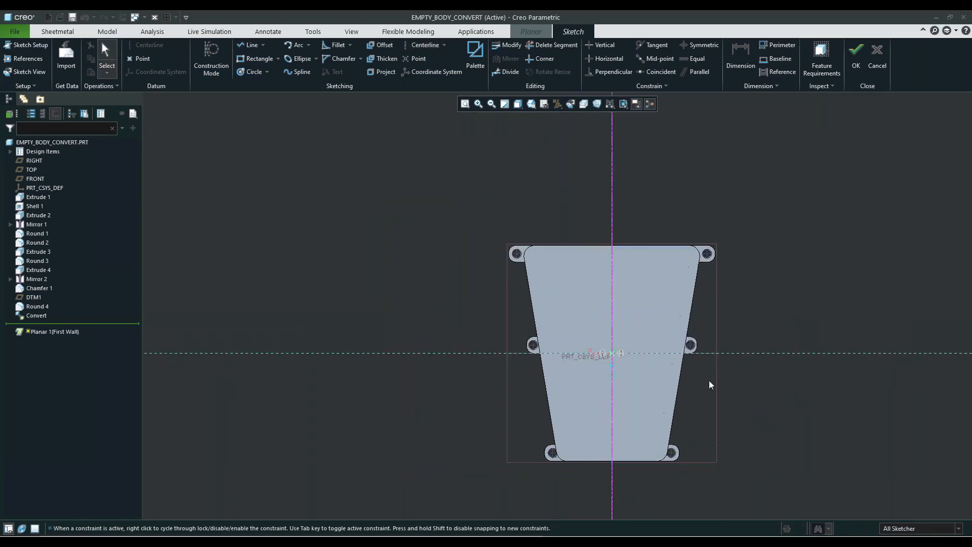
scroll(651, 198, down, 3)
scroll(615, 239, down, 3)
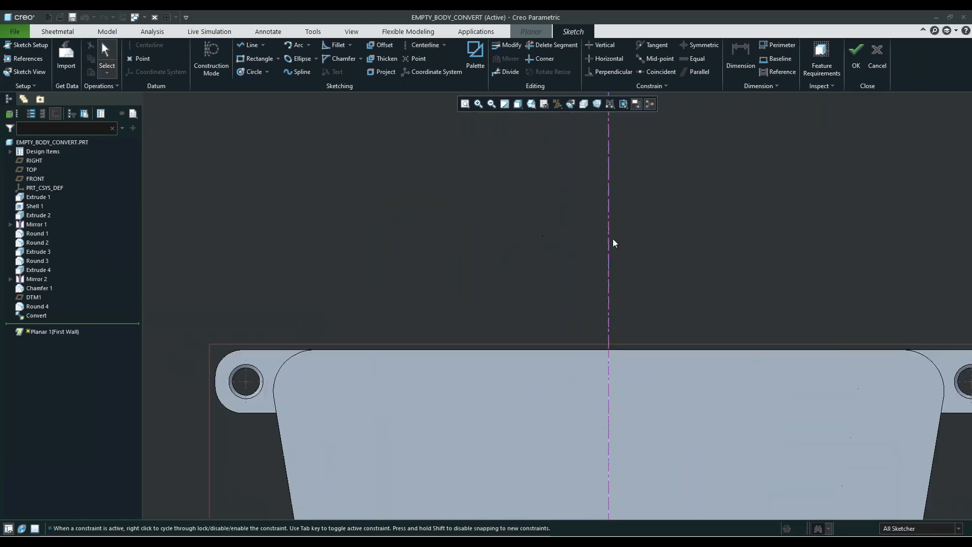
click(40, 59)
click(438, 350)
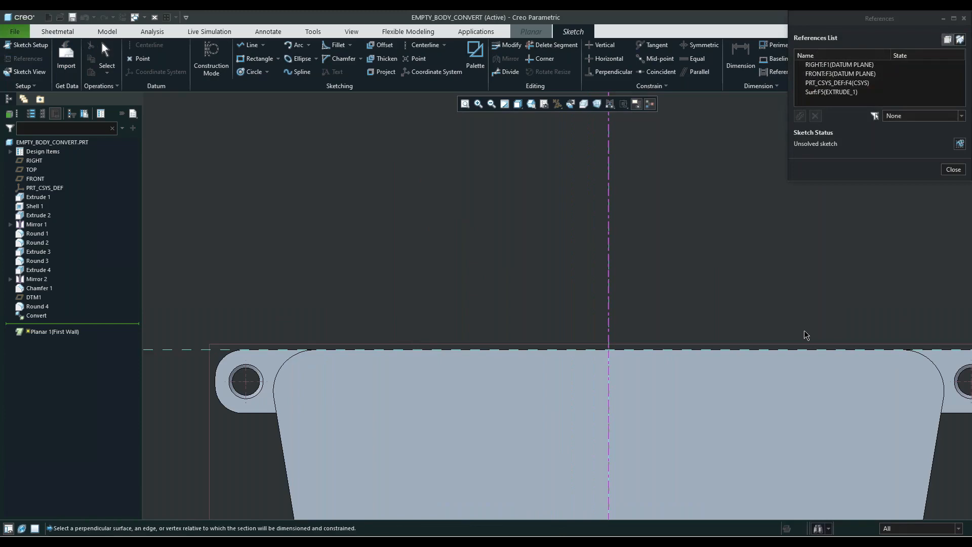
click(953, 169)
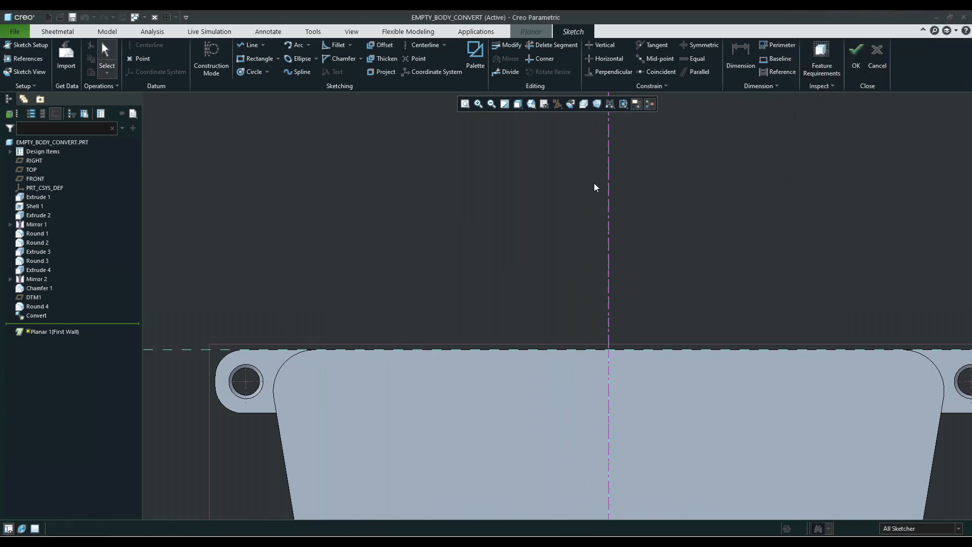
Sketch a 7 by 7 square outside the housing's wide edge, symmetric about the centerline, and finish the sketch.
click(250, 60)
click(499, 132)
click(718, 349)
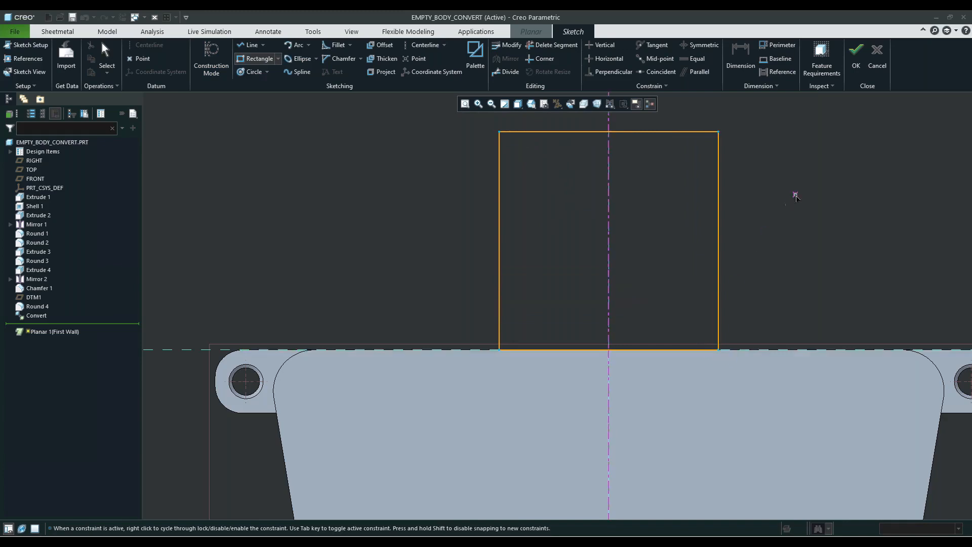
middle_click(795, 195)
double_click(746, 217)
text(7)
key(Return)
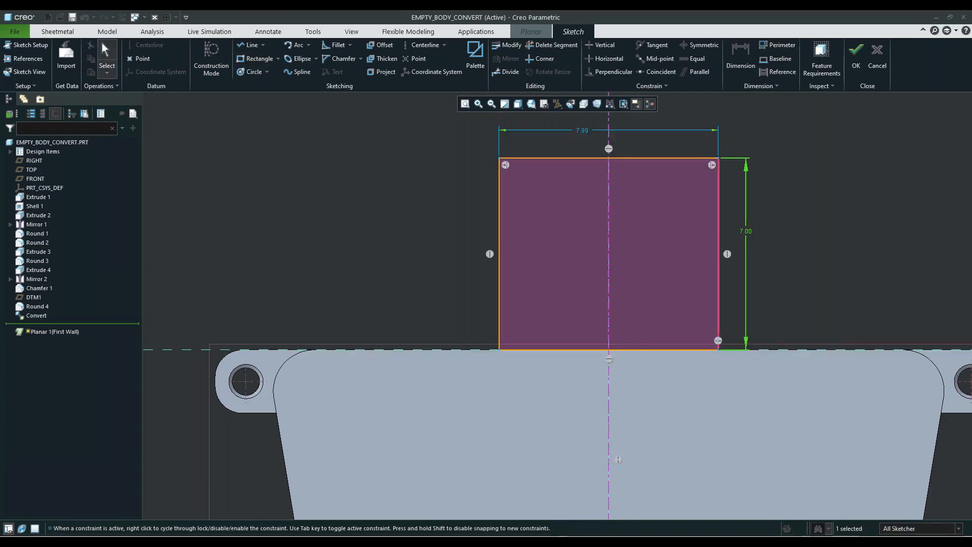
double_click(582, 131)
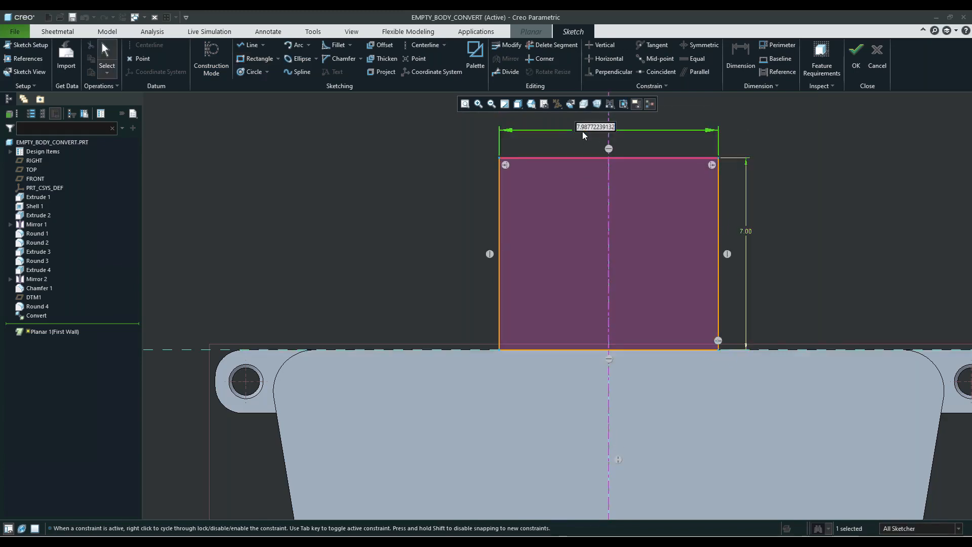
text(7)
key(Return)
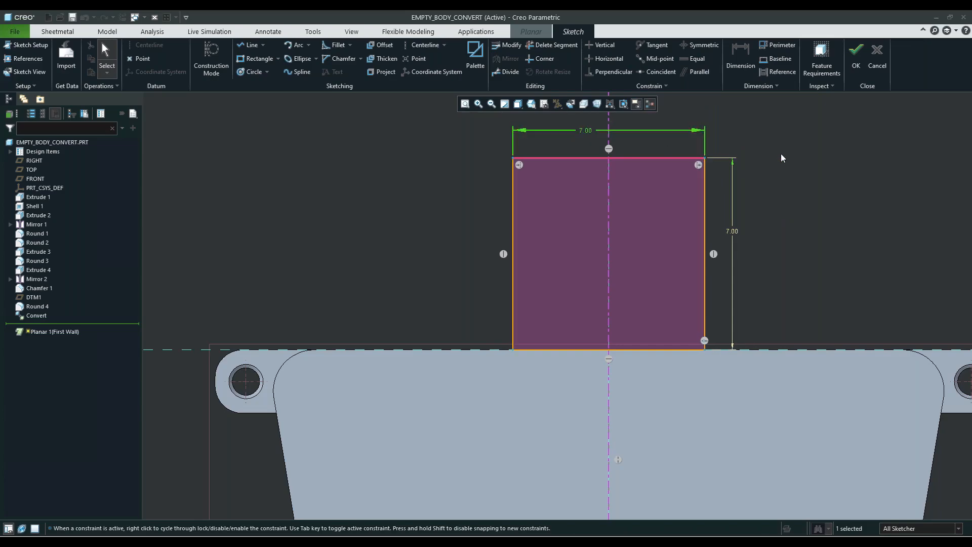
click(856, 60)
Flip the planar wall's thickness to the housing side of the sketch plane and complete the wall.
middle_drag(551, 237, 606, 233)
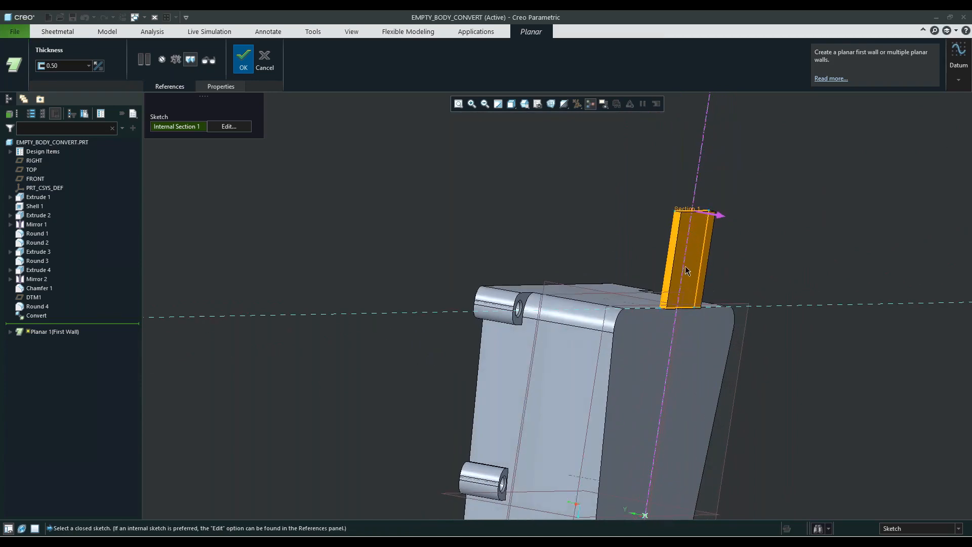
scroll(693, 265, down, 3)
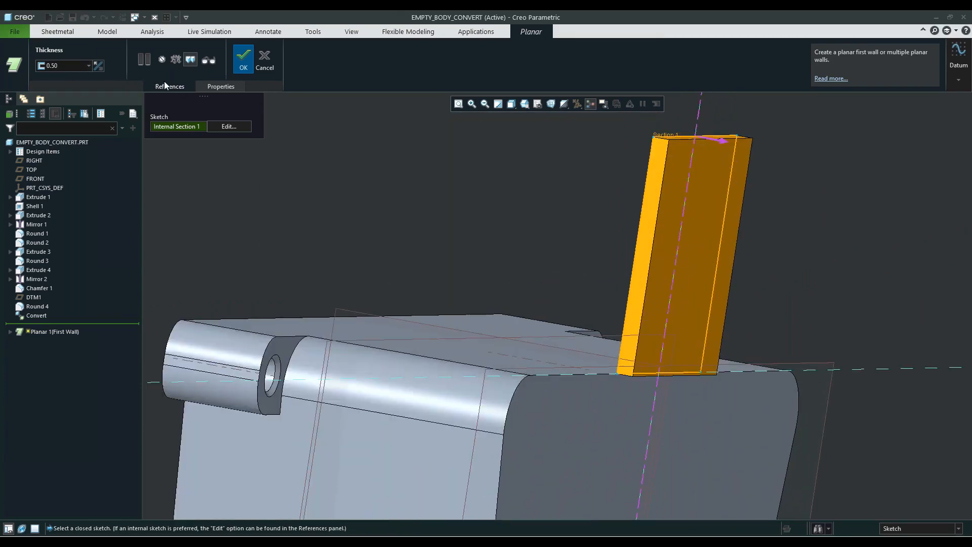
click(99, 66)
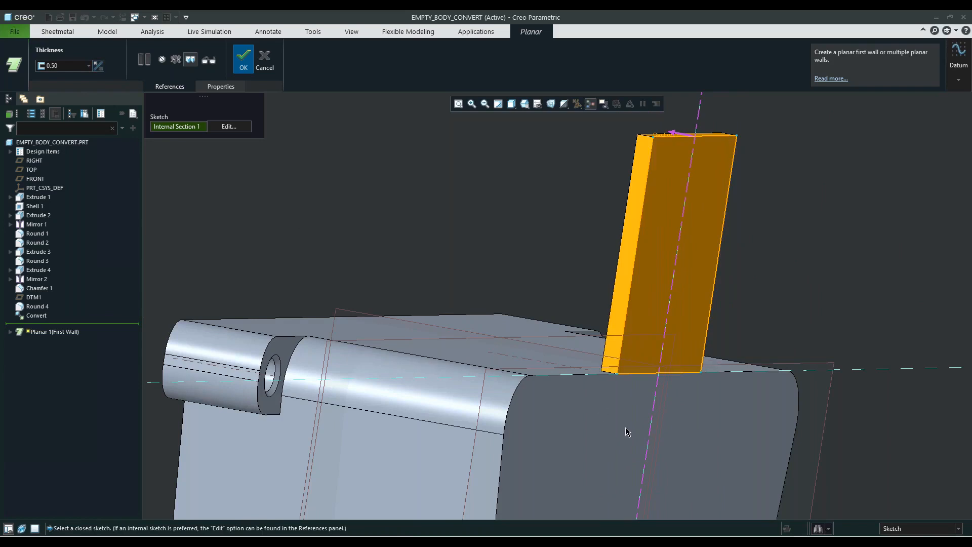
click(243, 59)
middle_drag(421, 219, 490, 456)
scroll(444, 456, down, 4)
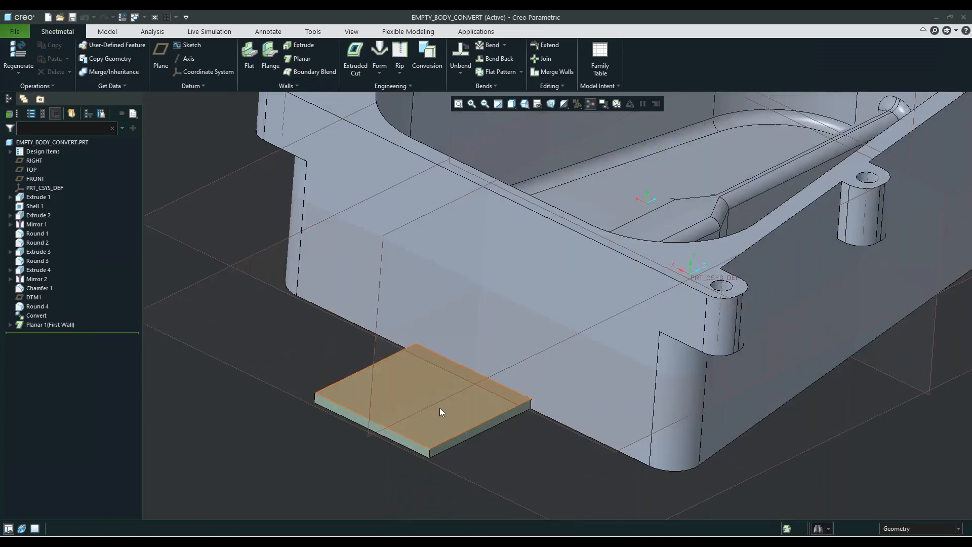
click(426, 440)
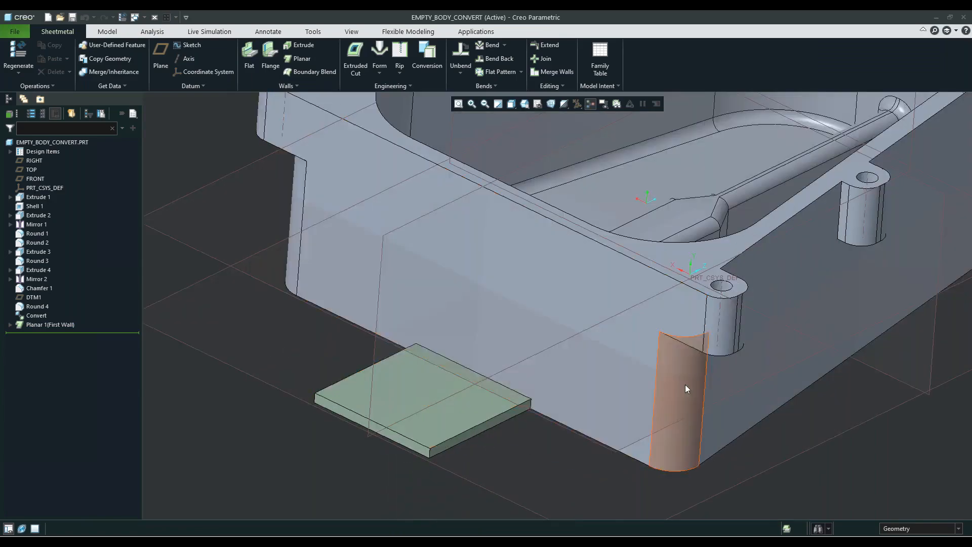
Start a Flat wall on the lower outer edge of the square planar wall, opposite the housing.
scroll(759, 344, up, 5)
mouse_move(567, 345)
middle_down()
mouse_move(607, 378)
mouse_move(598, 388)
middle_up()
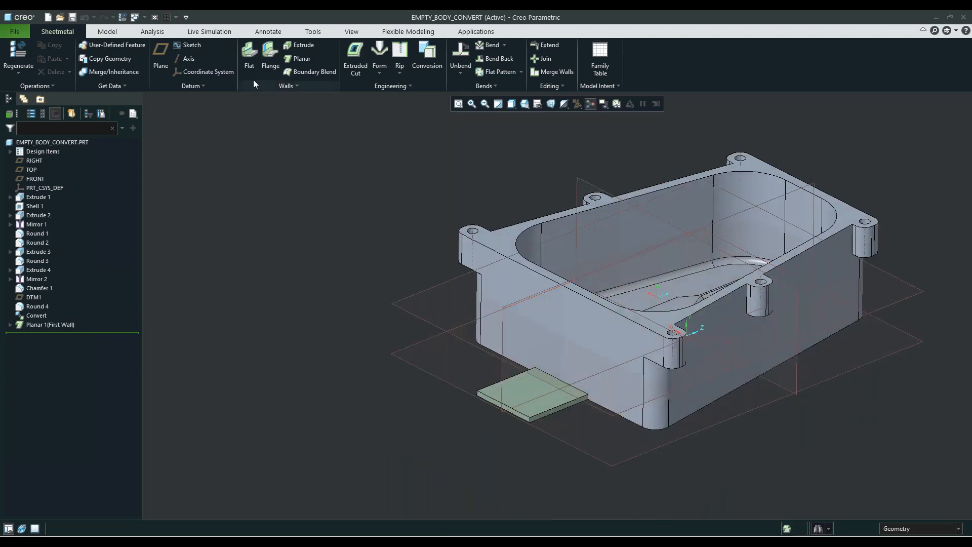
click(256, 64)
middle_drag(541, 427, 493, 361)
scroll(494, 361, up, 4)
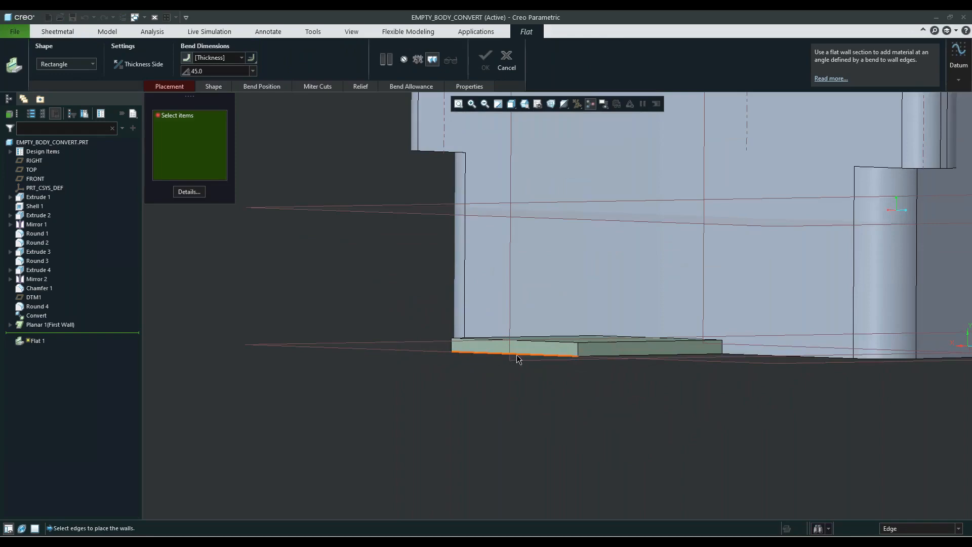
click(517, 359)
middle_drag(558, 278, 513, 296)
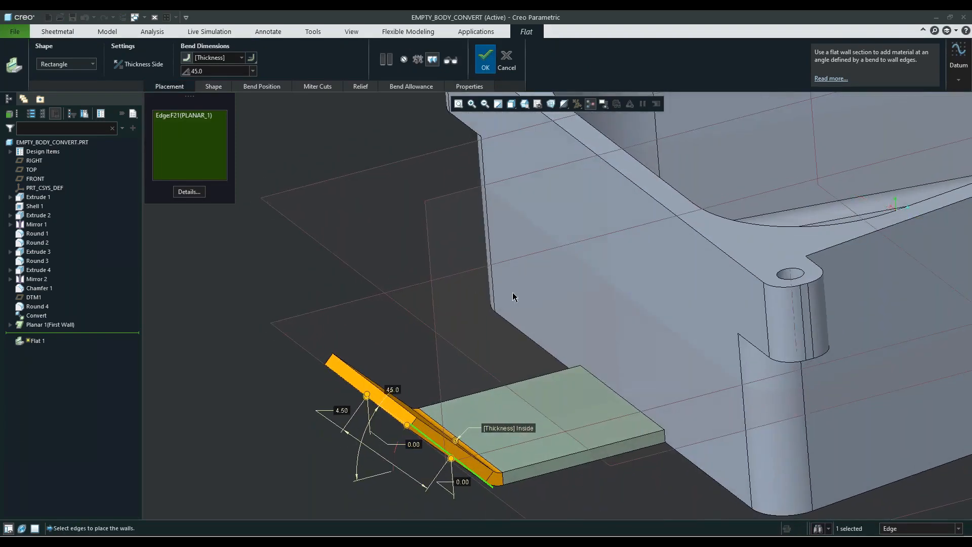
Give the flat wall a T shape and a 90° bend angle.
click(92, 64)
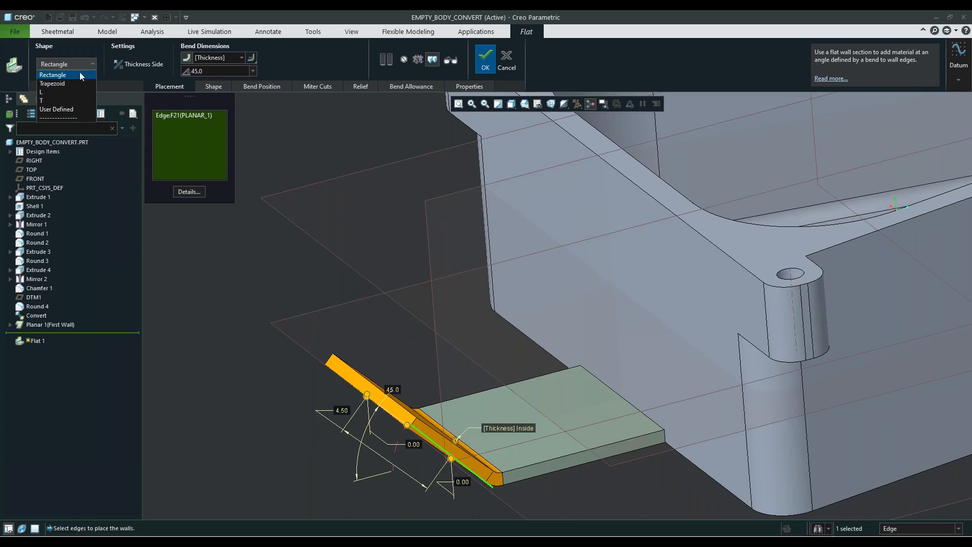
click(48, 101)
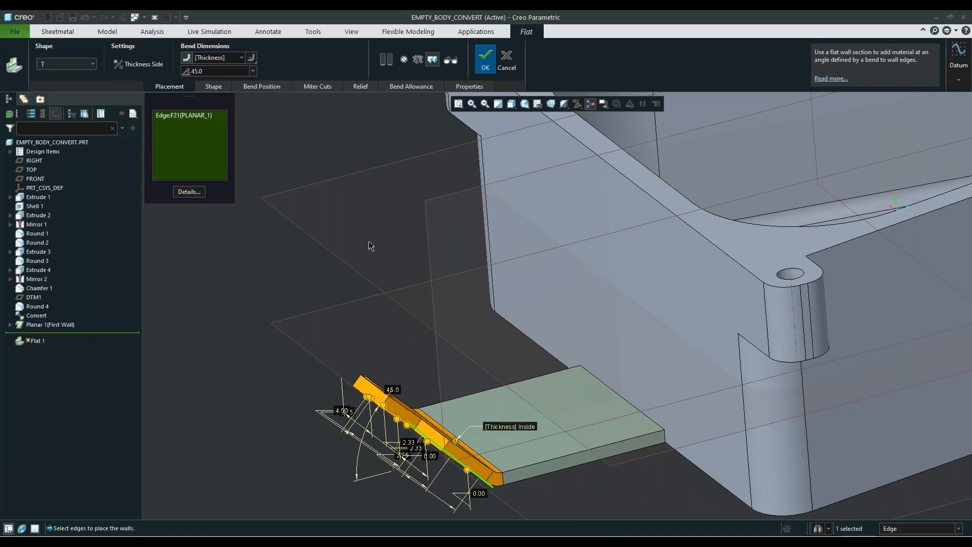
middle_drag(347, 259, 380, 258)
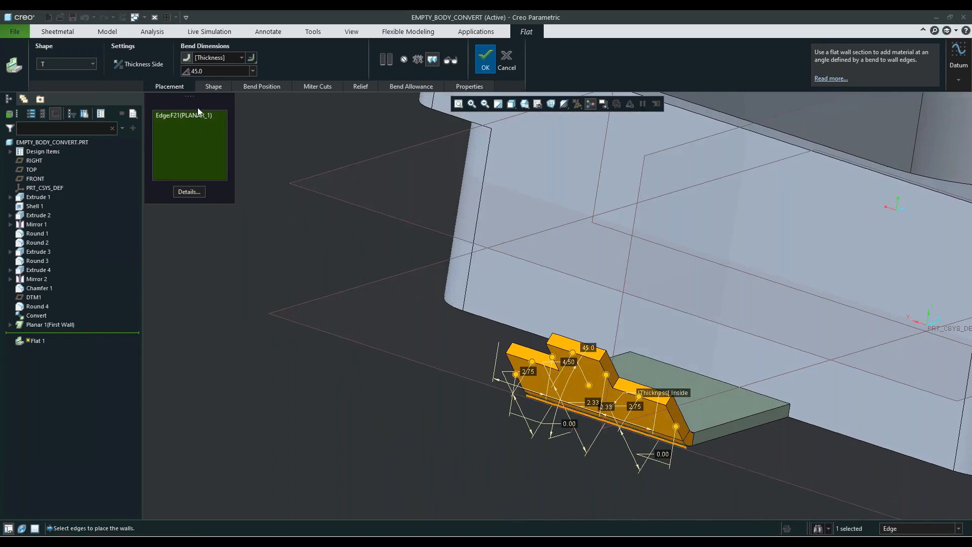
click(252, 71)
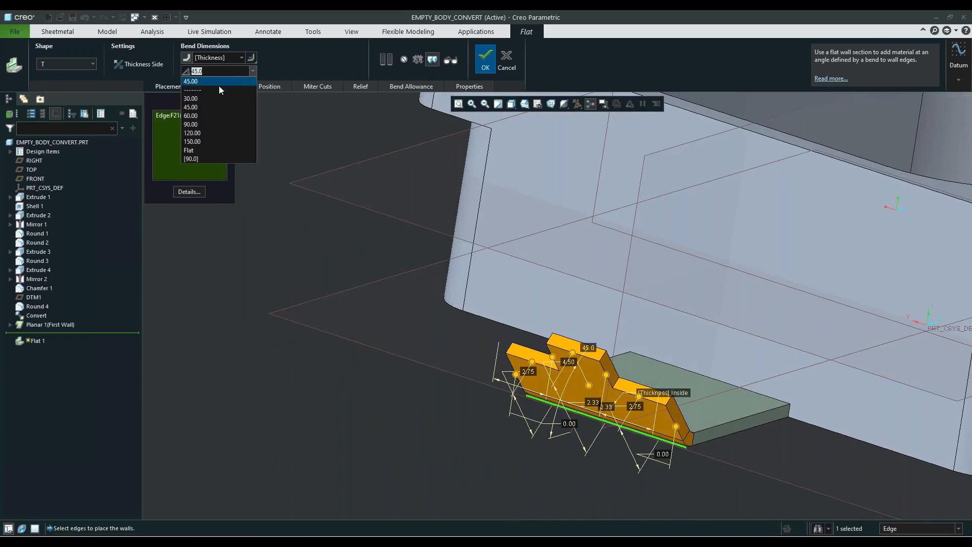
click(209, 124)
Set the overall height of the T wall's central tab to 5.
key(ctrl+d)
middle_drag(479, 258, 432, 264)
scroll(398, 304, down, 4)
middle_drag(444, 298, 554, 252)
double_click(554, 252)
text(5)
key(Return)
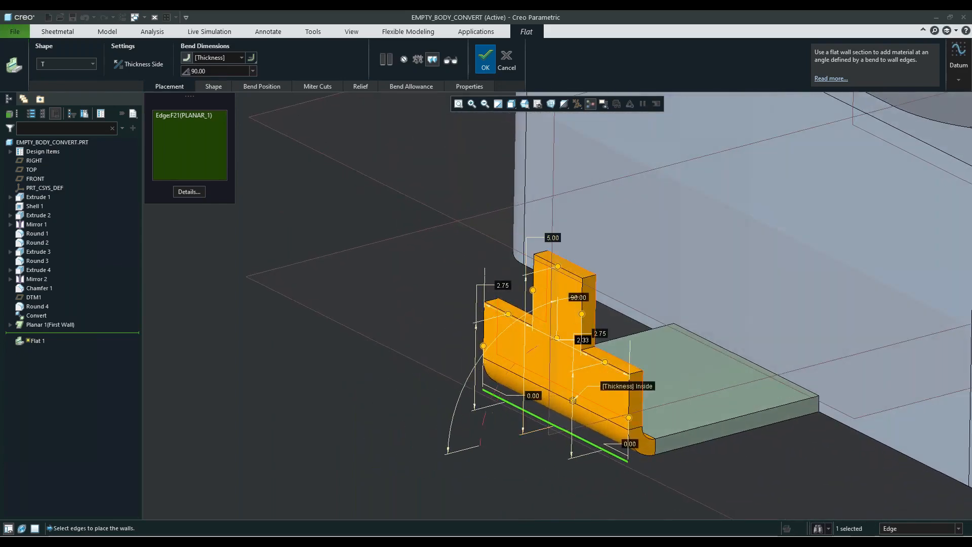
Set the height of one of the T wall's shoulders to 3 and complete the flat wall.
double_click(503, 285)
text(3)
key(Return)
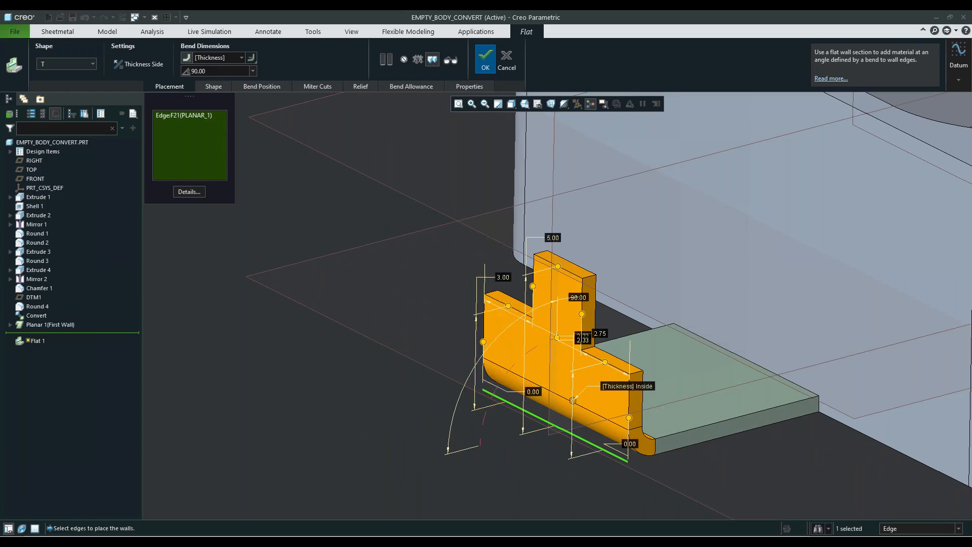
scroll(675, 368, down, 3)
middle_drag(602, 324, 501, 358)
scroll(494, 362, down, 3)
scroll(493, 359, down, 1)
click(486, 61)
click(391, 317)
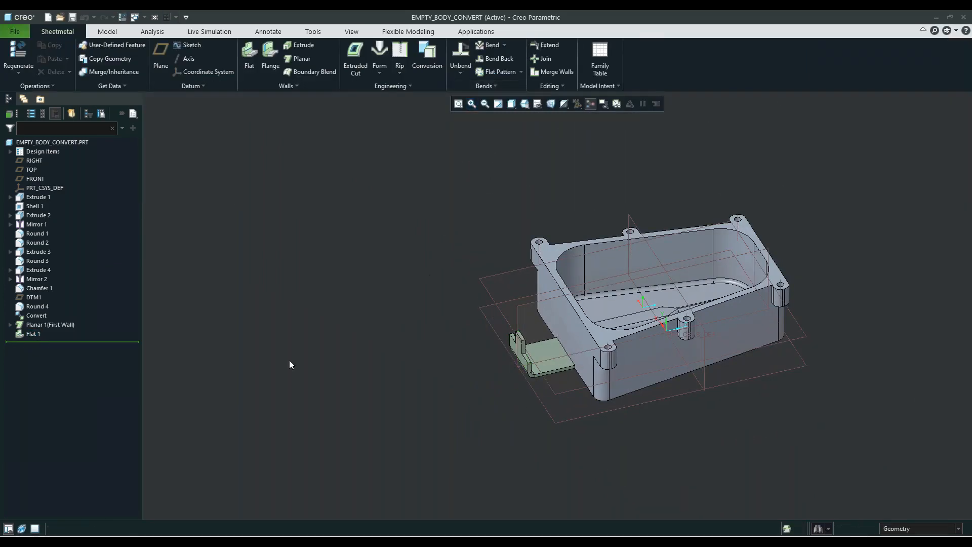
Mirror the Planar 1 and Flat 1 walls about the FRONT datum plane.
click(44, 326)
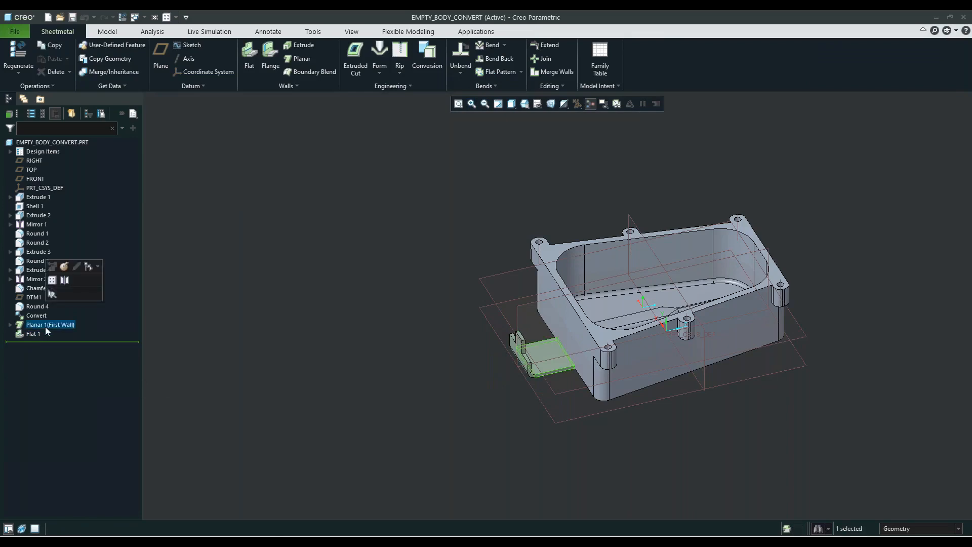
ctrl+click(41, 333)
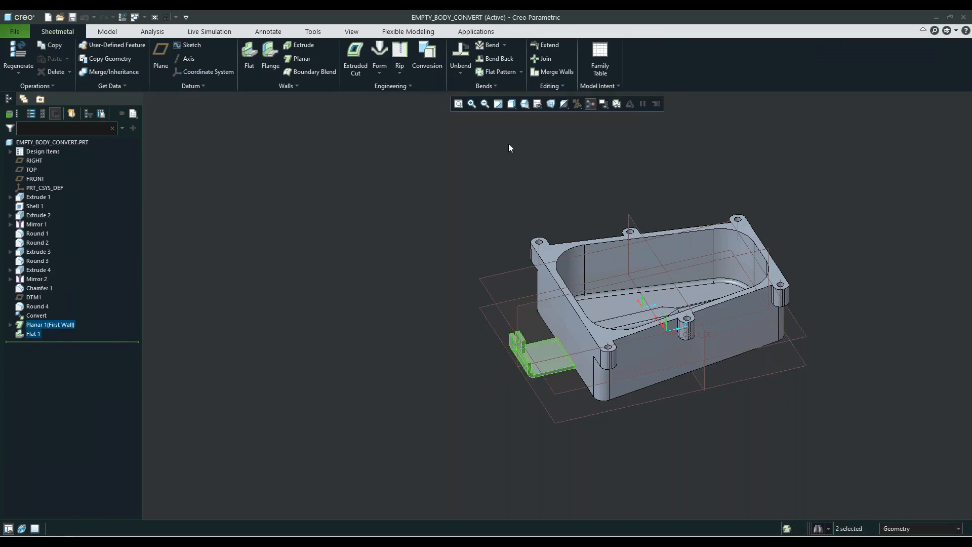
click(542, 87)
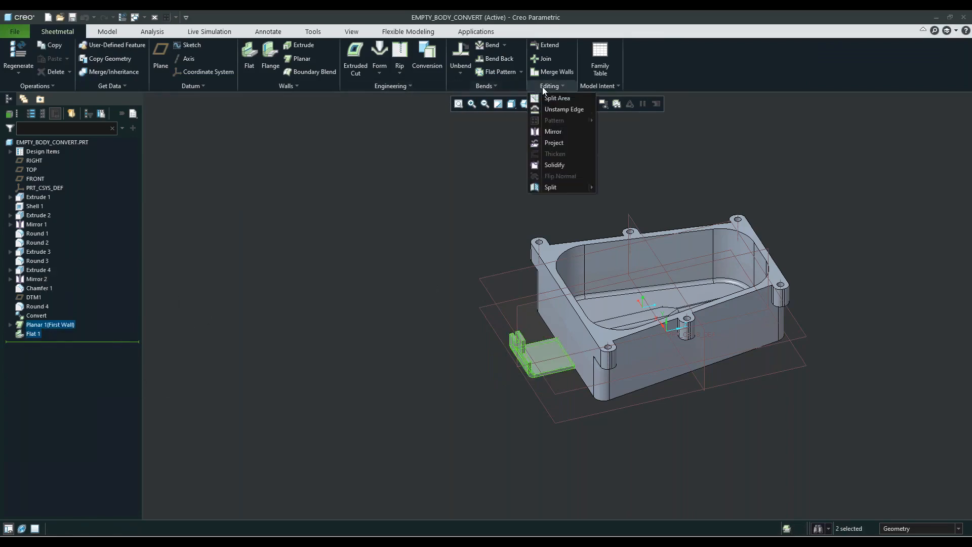
click(553, 131)
click(629, 217)
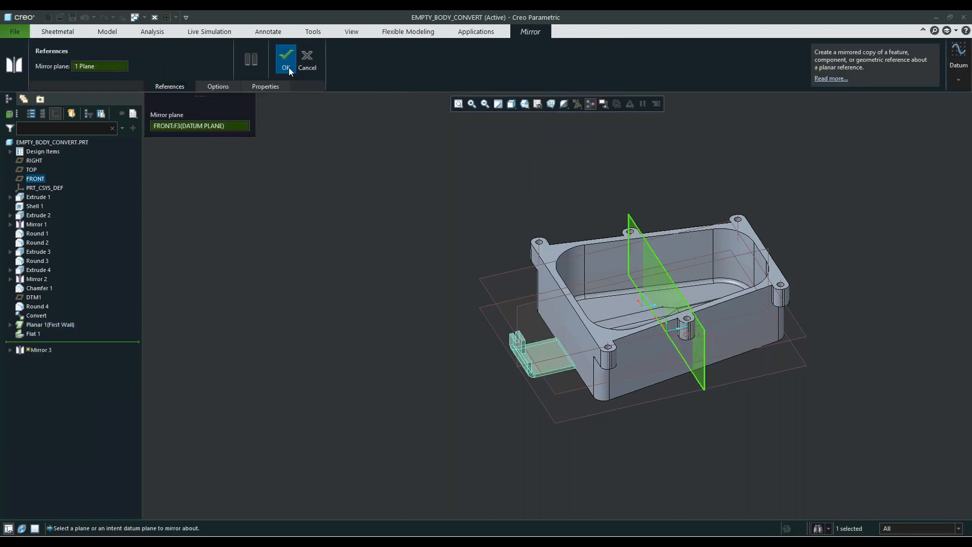
click(288, 68)
mouse_move(668, 263)
middle_down()
mouse_move(688, 276)
mouse_move(579, 344)
mouse_move(733, 348)
mouse_move(718, 374)
middle_up()
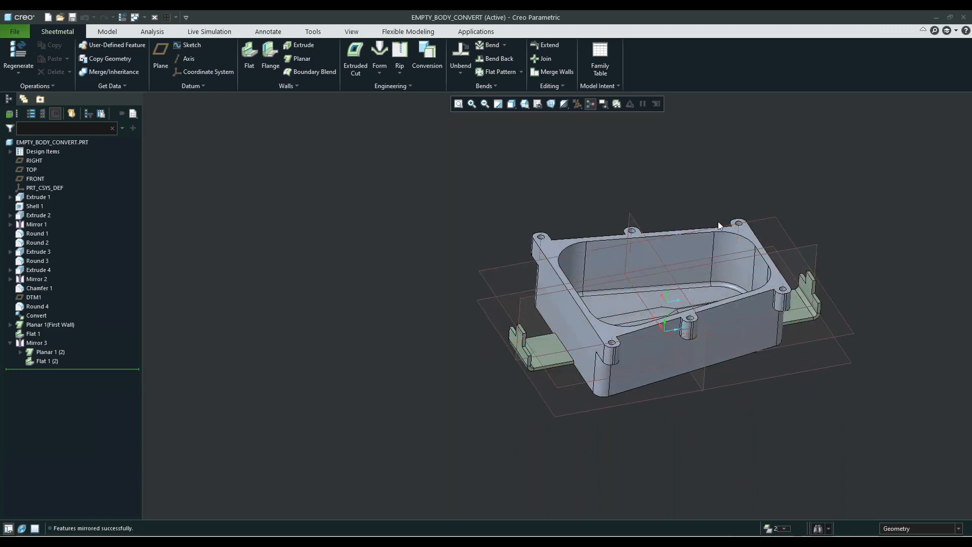
mouse_move(656, 432)
middle_down()
mouse_move(651, 383)
mouse_move(485, 294)
middle_up()
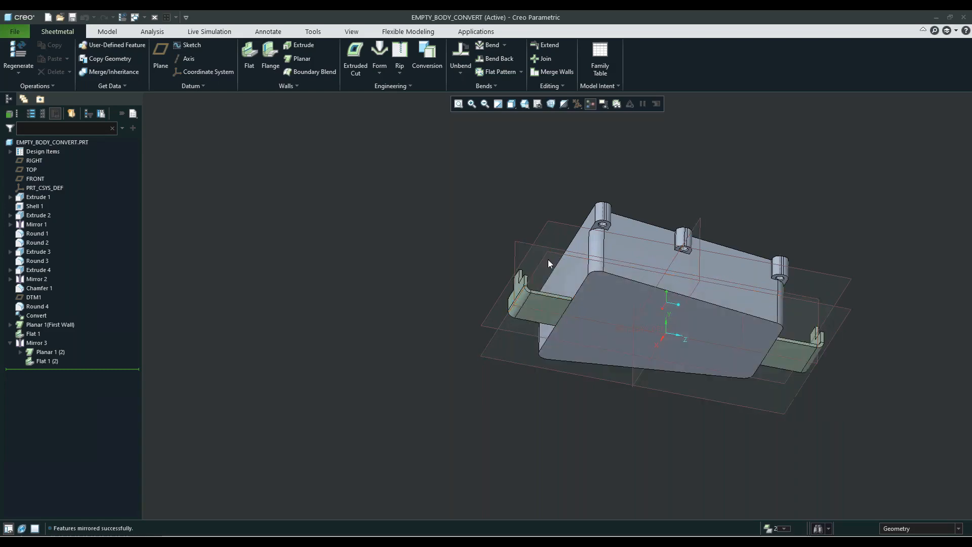
mouse_move(794, 337)
middle_down()
mouse_move(714, 365)
mouse_move(478, 334)
middle_up()
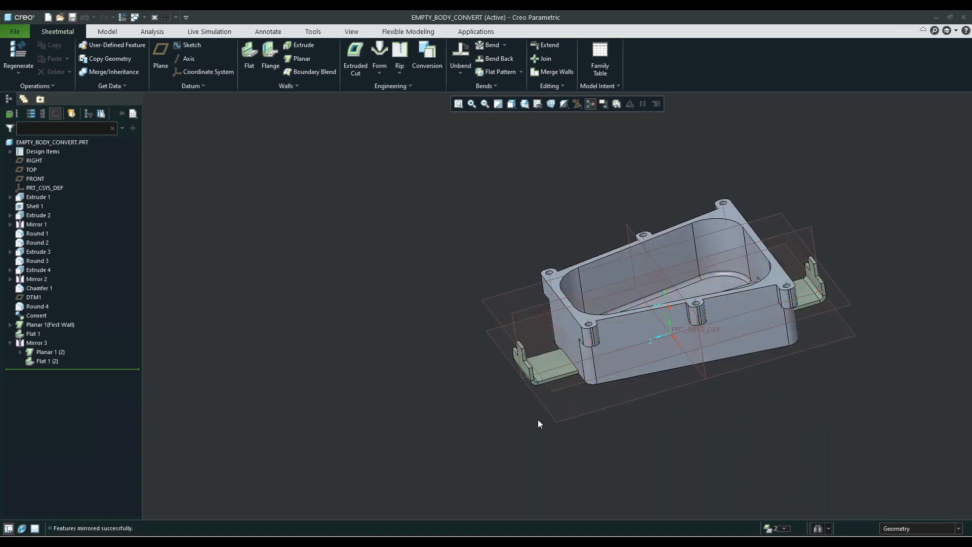
middle_drag(556, 405, 563, 409)
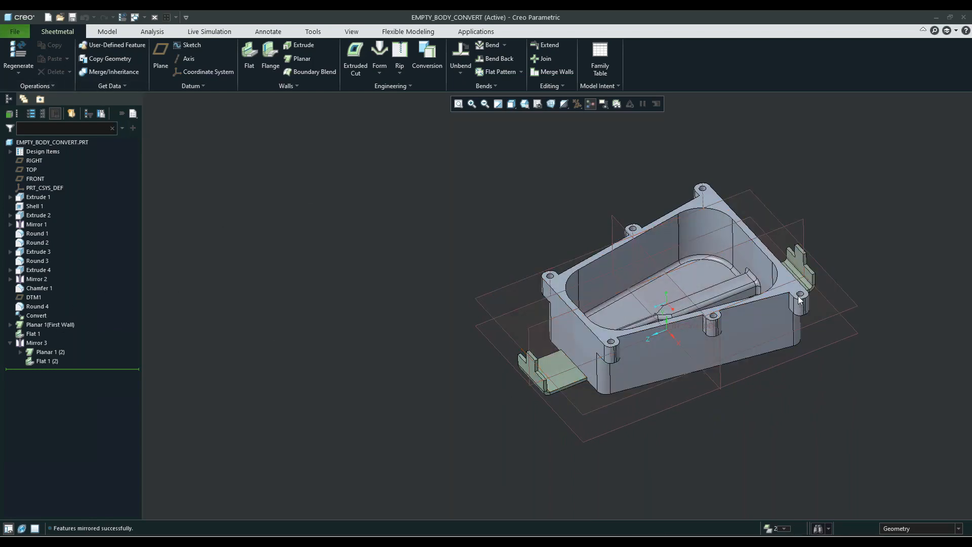
mouse_move(814, 340)
middle_down()
mouse_move(852, 326)
mouse_move(805, 349)
middle_up()
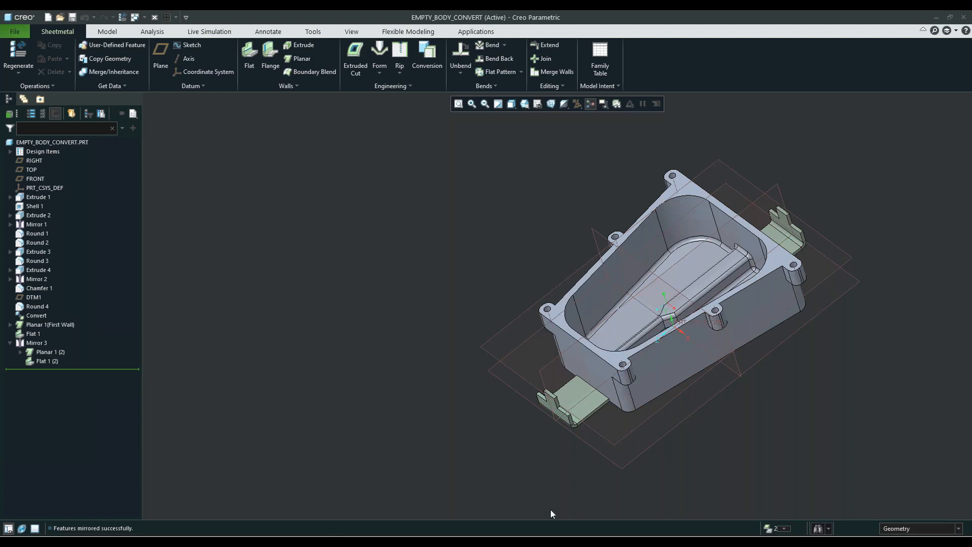
Switch to the imported STEP1 part and start a Publish Geometry feature.
mouse_move(558, 534)
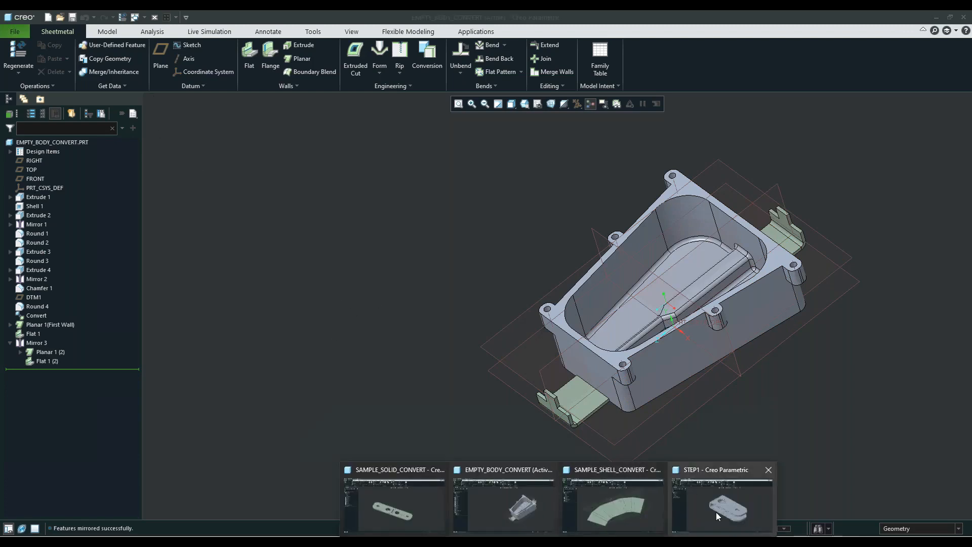
click(712, 515)
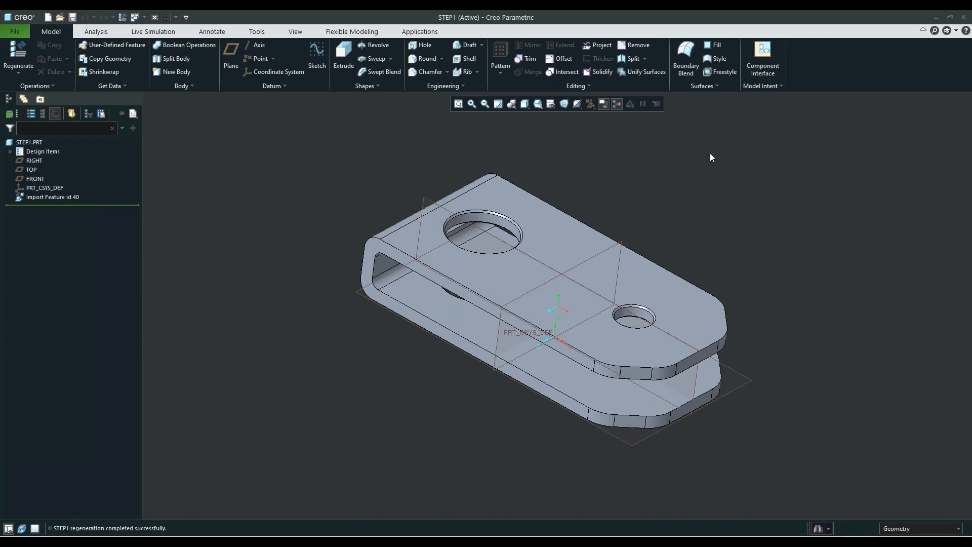
click(121, 87)
click(760, 86)
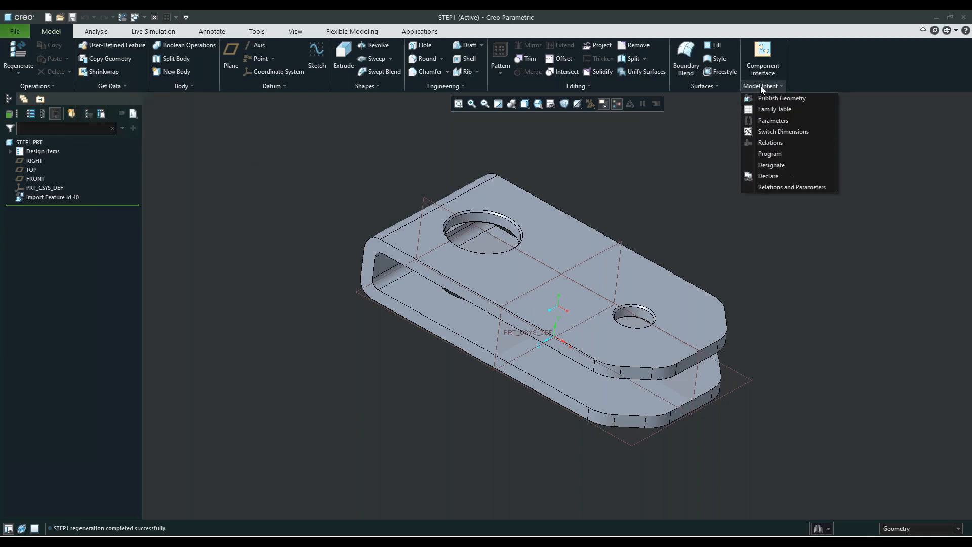
click(779, 99)
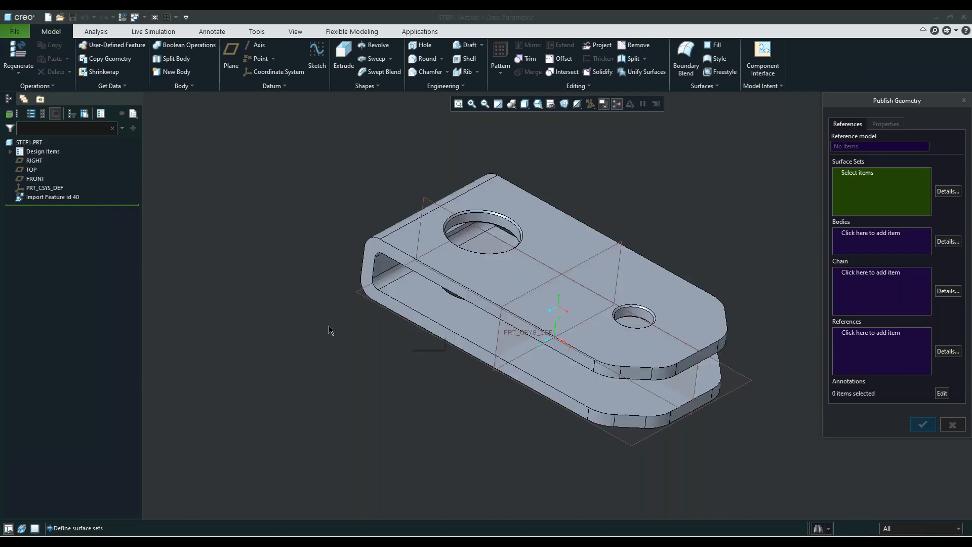
Publish the bracket's outer surfaces as one surface set: both outer flat faces, the outer bends and the slotted end face.
middle_drag(322, 338, 517, 317)
click(538, 325)
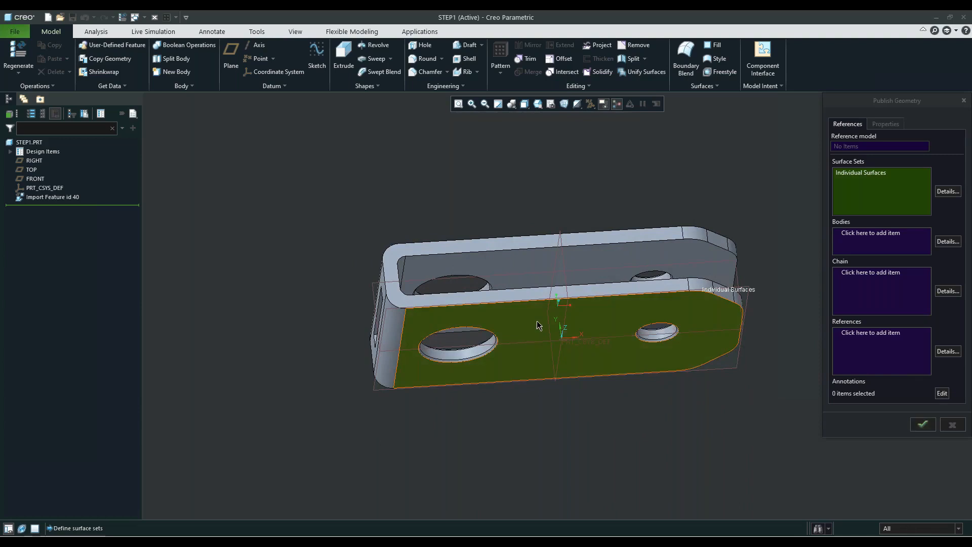
ctrl+click(400, 324)
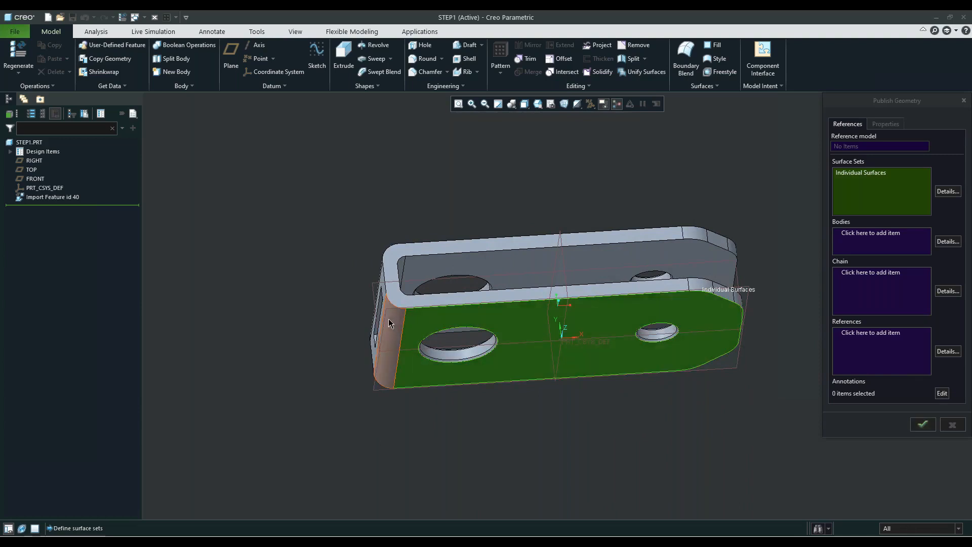
middle_drag(396, 300, 430, 334)
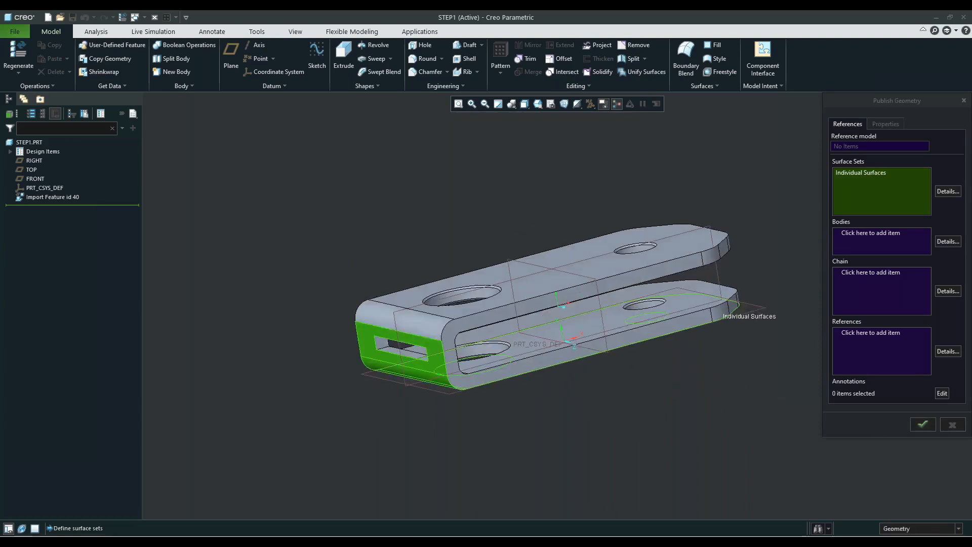
ctrl+click(436, 348)
ctrl+click(520, 294)
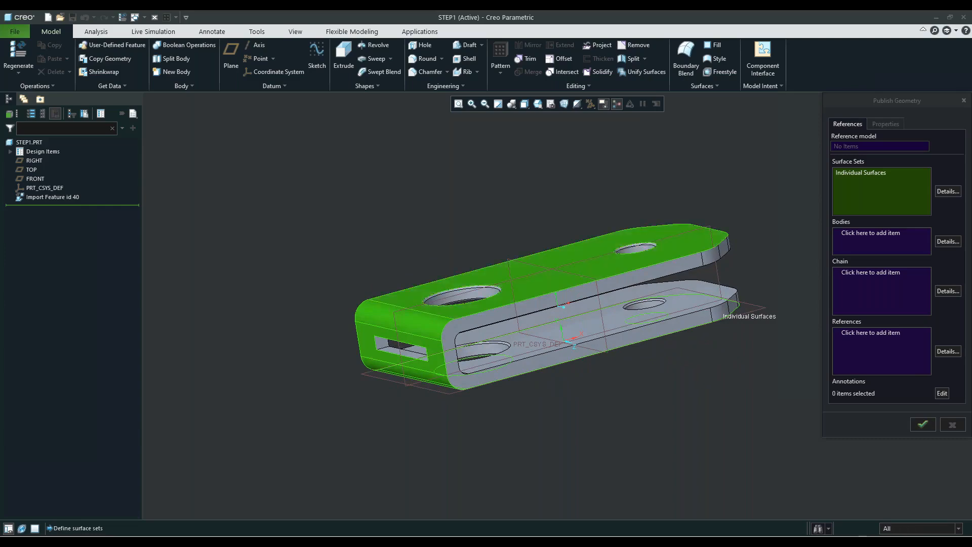
middle_drag(599, 265, 550, 281)
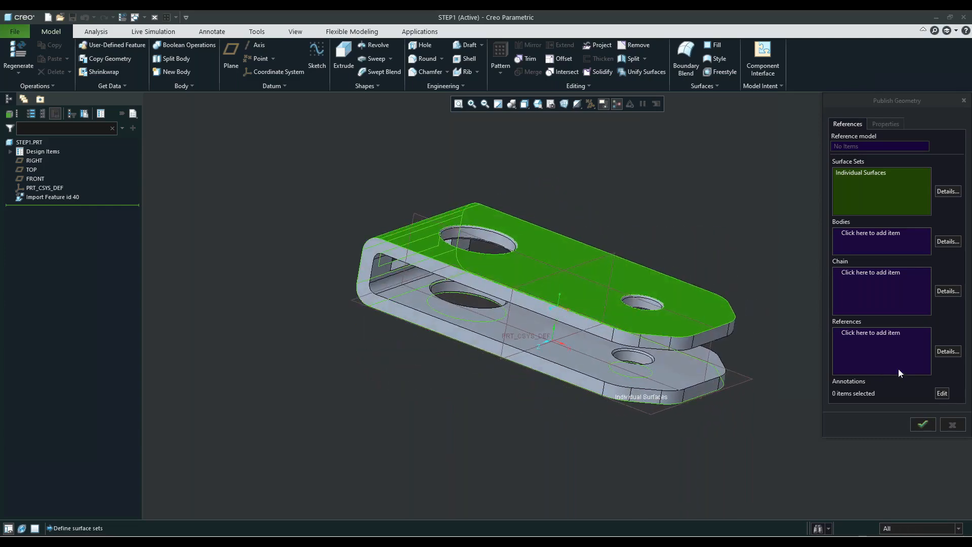
click(922, 424)
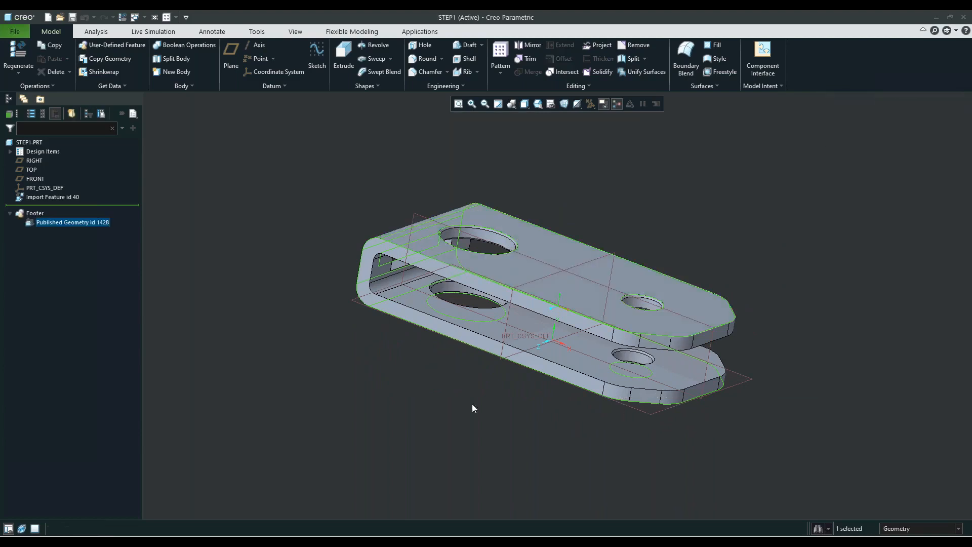
click(303, 347)
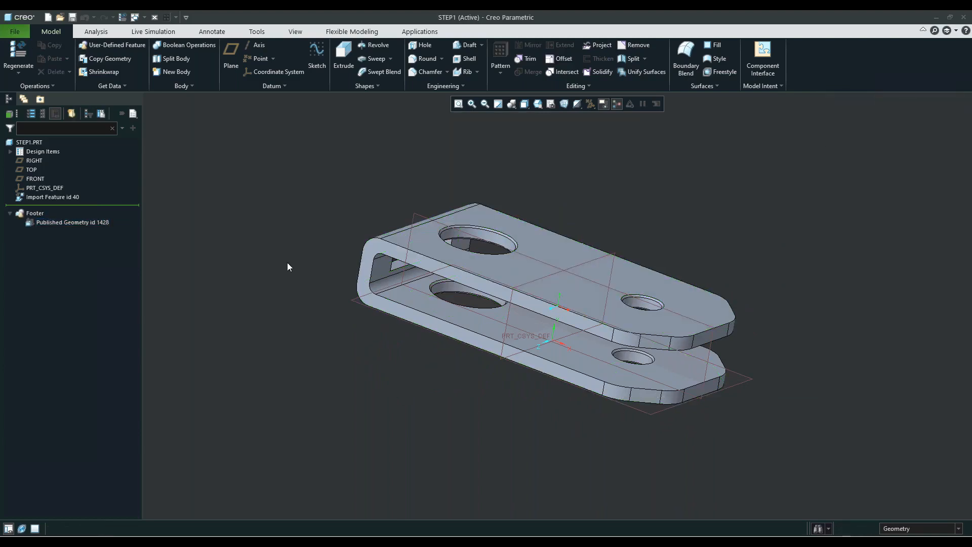
Create a new sheetmetal part named Sheetmetal_step_practice with the default template.
click(48, 18)
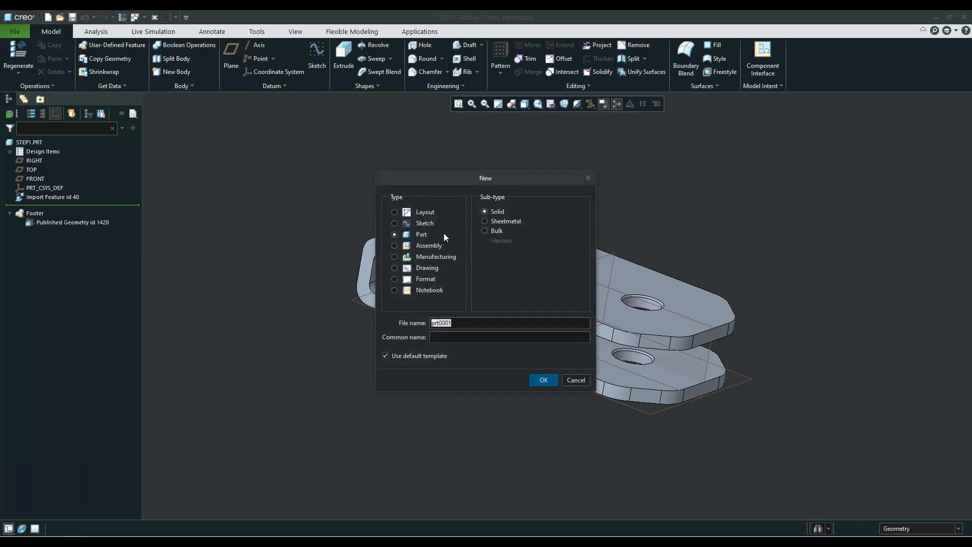
click(513, 223)
text(Sheetmetal)
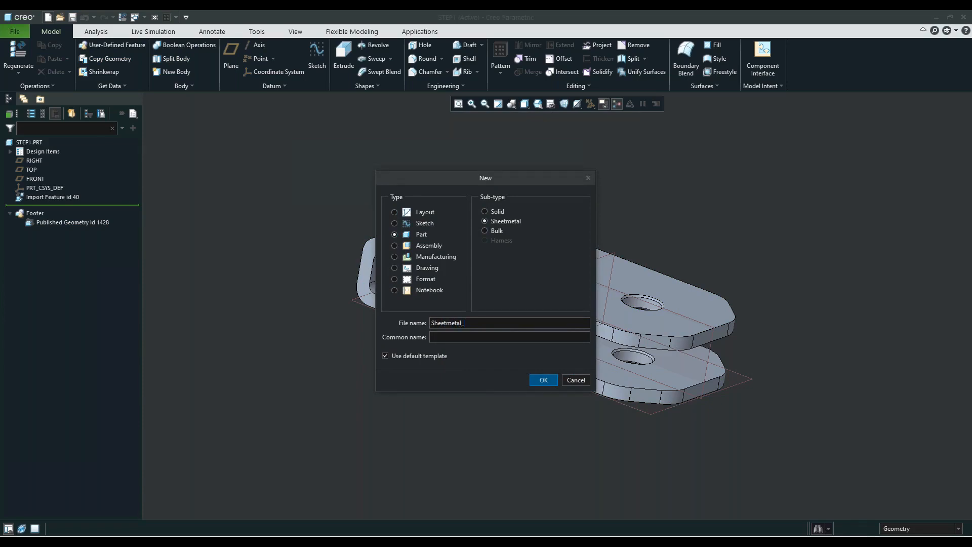
text(_step_practice)
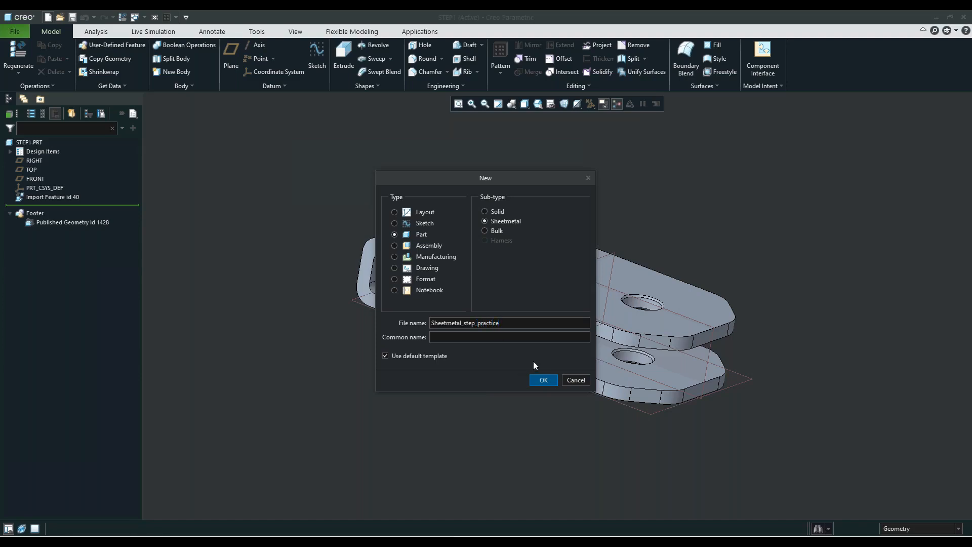
click(541, 380)
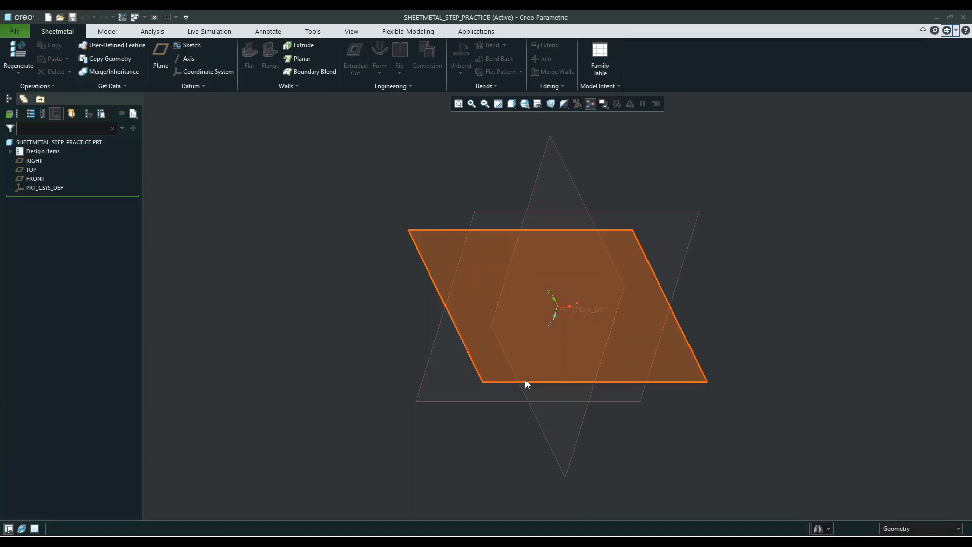
Start an external Copy Geometry feature referencing the in-session step1.prt with default placement.
click(113, 59)
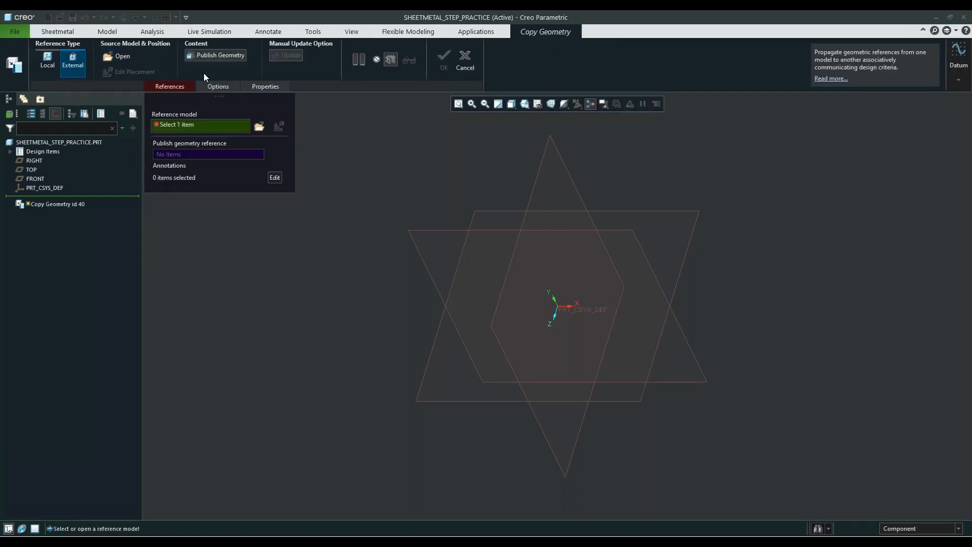
click(260, 128)
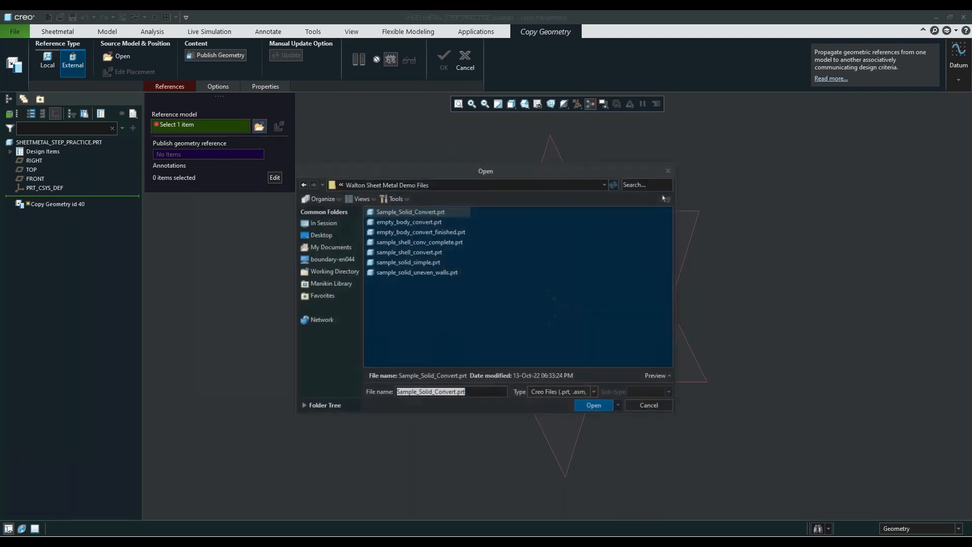
click(329, 223)
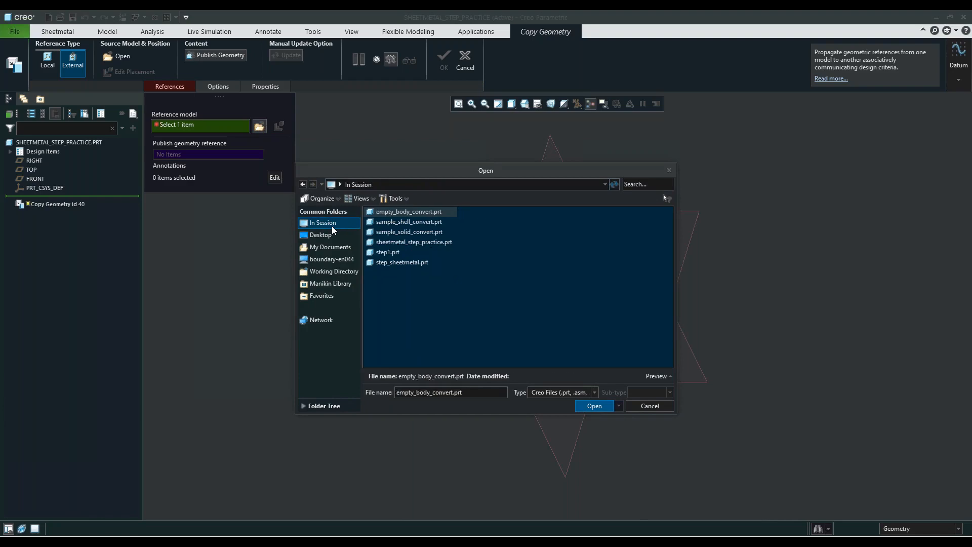
click(386, 254)
click(592, 404)
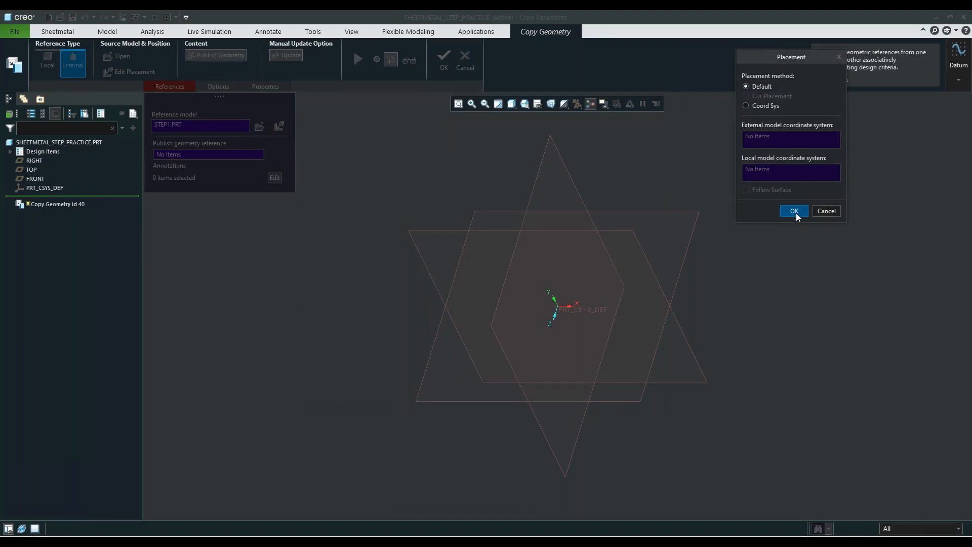
click(794, 211)
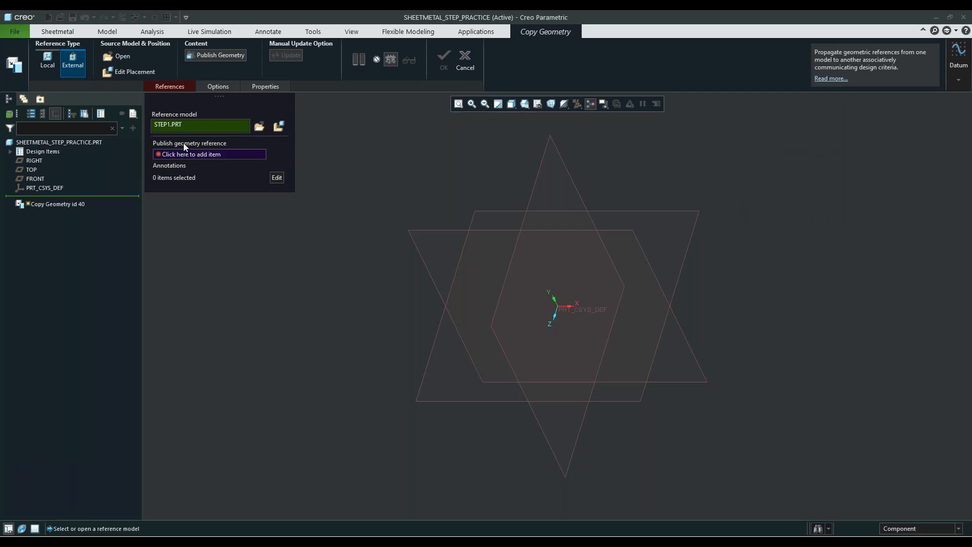
Use the published geometry in STEP1's footer as the copy reference and complete the Copy Geometry feature.
click(205, 153)
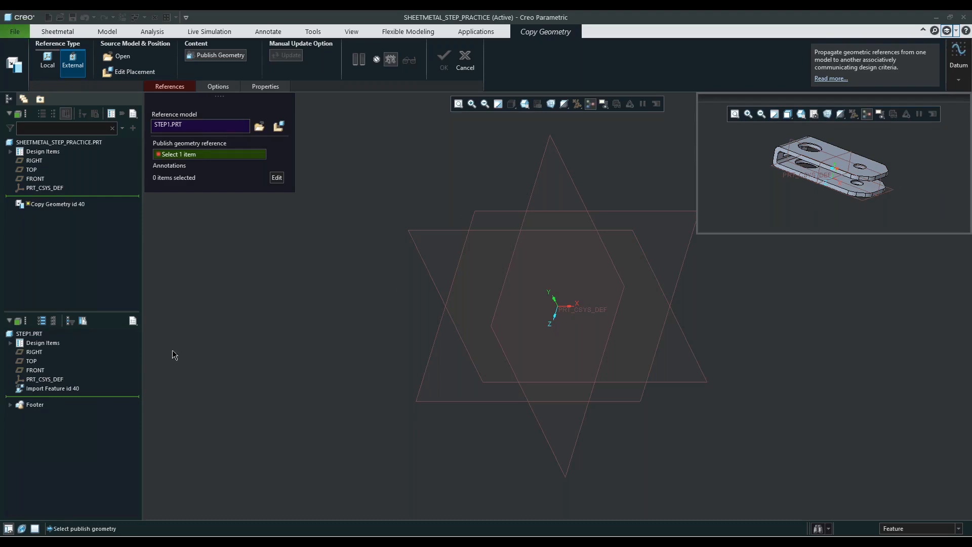
click(10, 405)
click(83, 413)
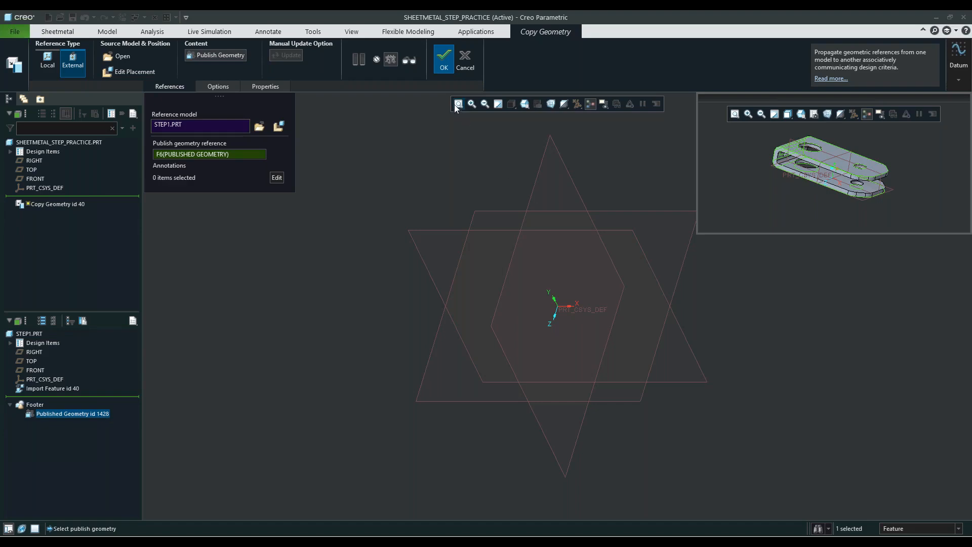
click(444, 61)
middle_drag(585, 247, 583, 219)
middle_drag(442, 378, 506, 353)
mouse_move(572, 352)
middle_down()
mouse_move(483, 272)
mouse_move(495, 249)
mouse_move(441, 276)
middle_up()
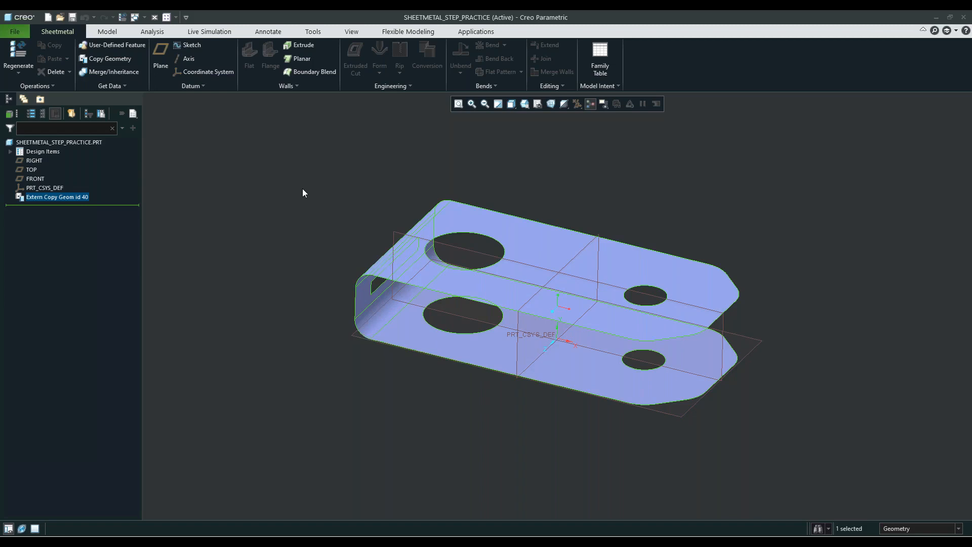
Create an Offset first wall from the entire copied quilt with a thickness of 1.
click(293, 87)
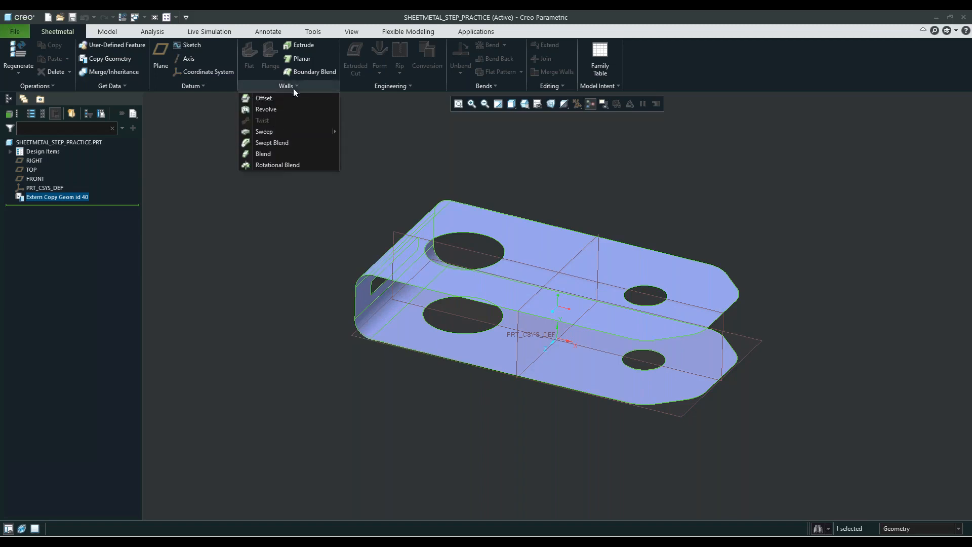
click(286, 99)
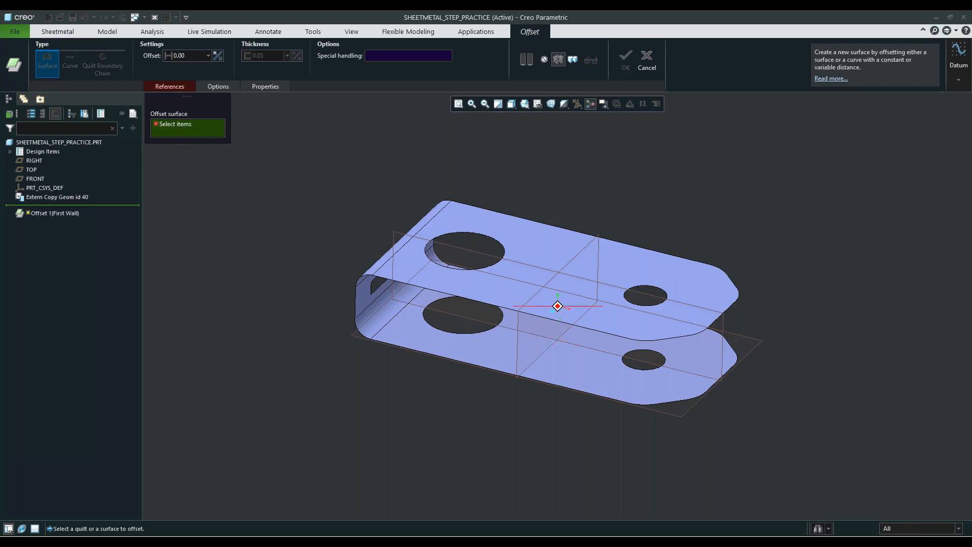
middle_drag(318, 250, 470, 315)
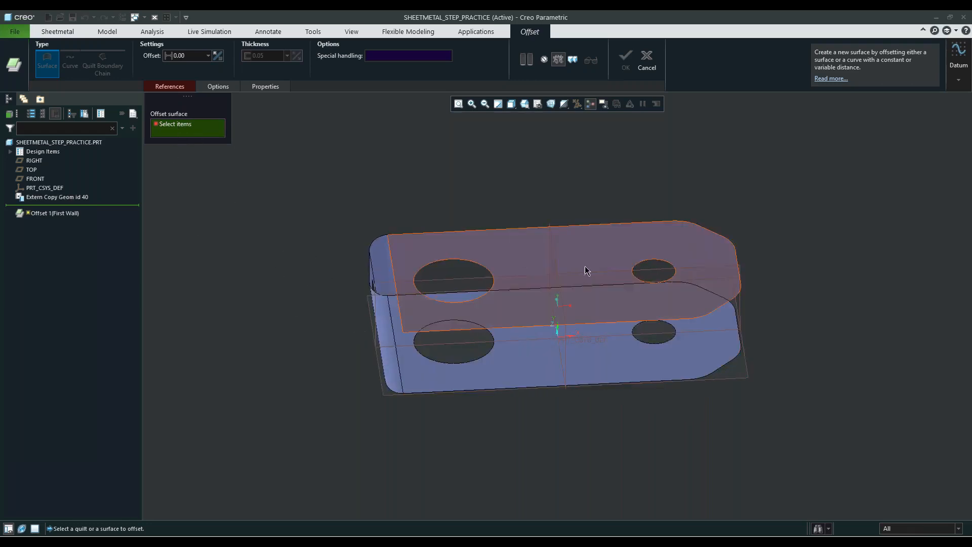
right_click(506, 307)
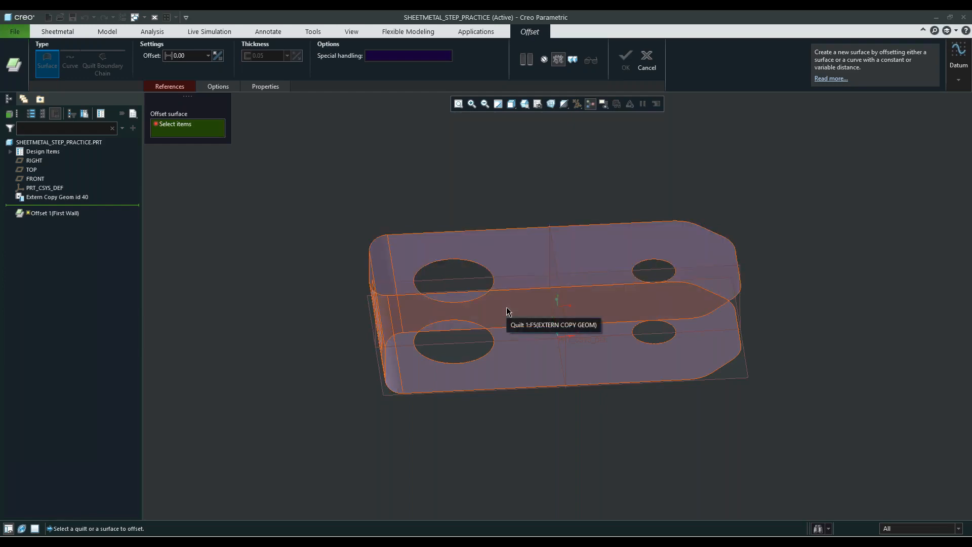
click(509, 311)
middle_drag(569, 190, 557, 228)
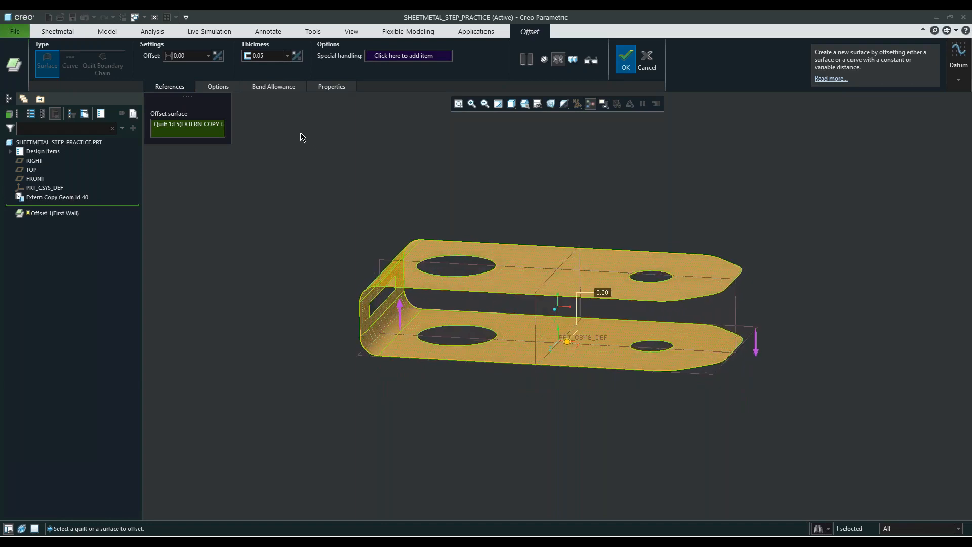
double_click(271, 56)
text(1)
key(Return)
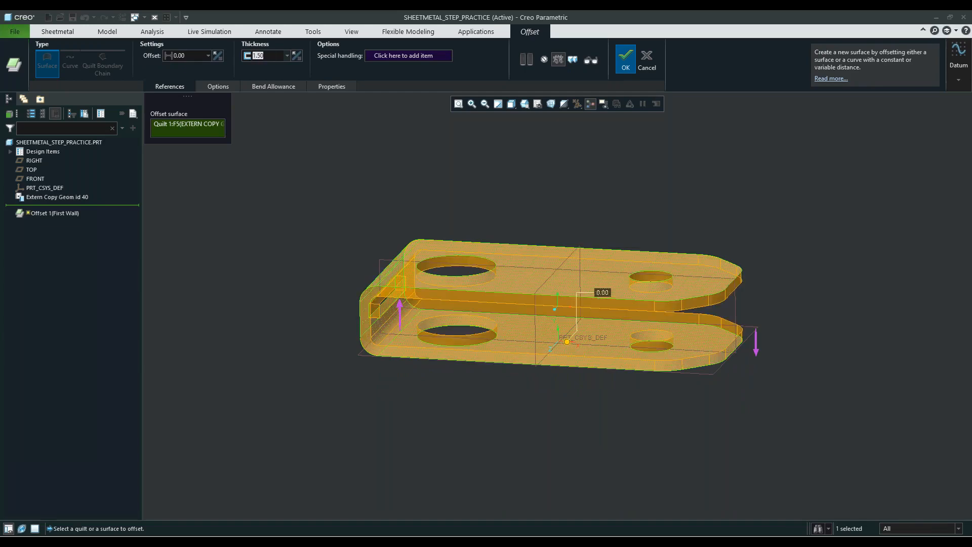
click(625, 60)
Hide the external copy geometry feature so only the sheetmetal wall is shown.
right_click(56, 197)
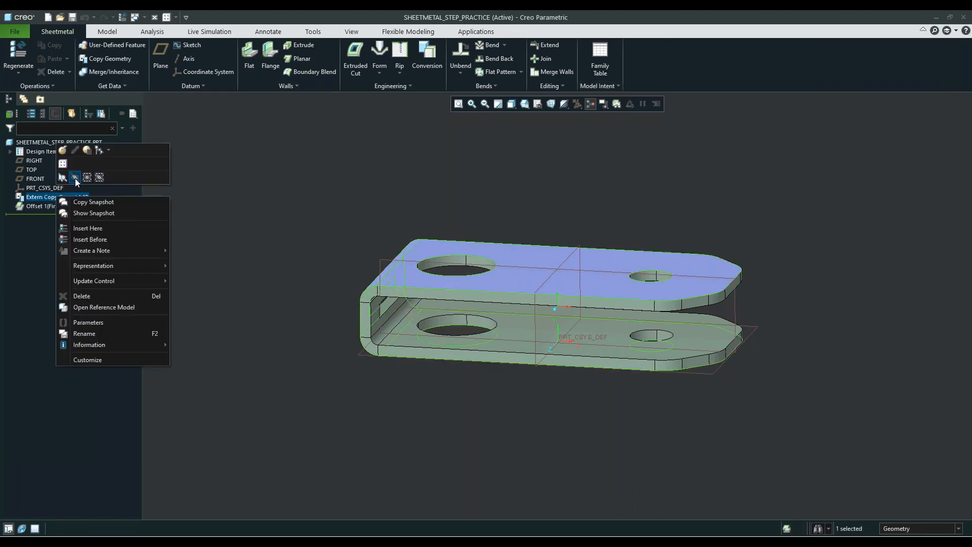
click(75, 179)
middle_drag(609, 382, 643, 385)
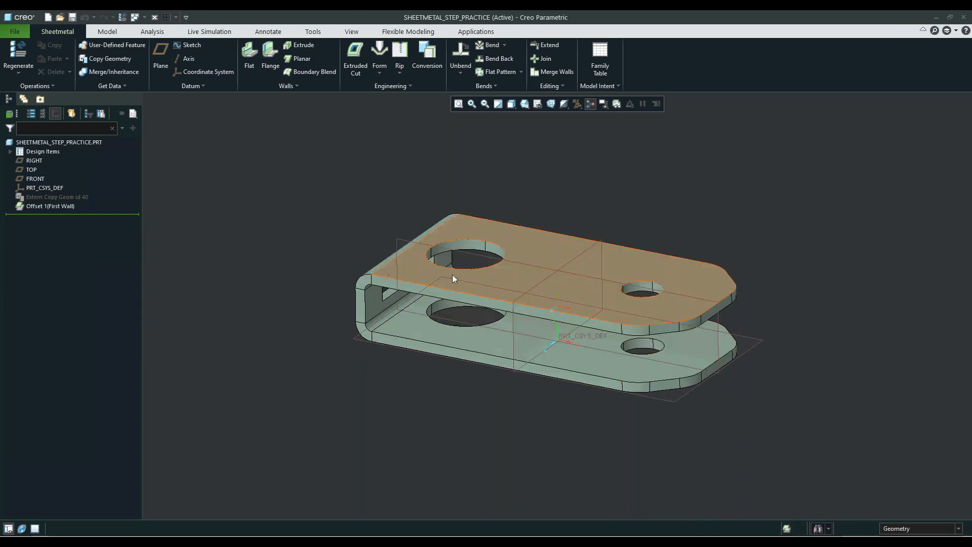
mouse_move(533, 253)
middle_down()
mouse_move(768, 293)
mouse_move(754, 252)
mouse_move(753, 276)
middle_up()
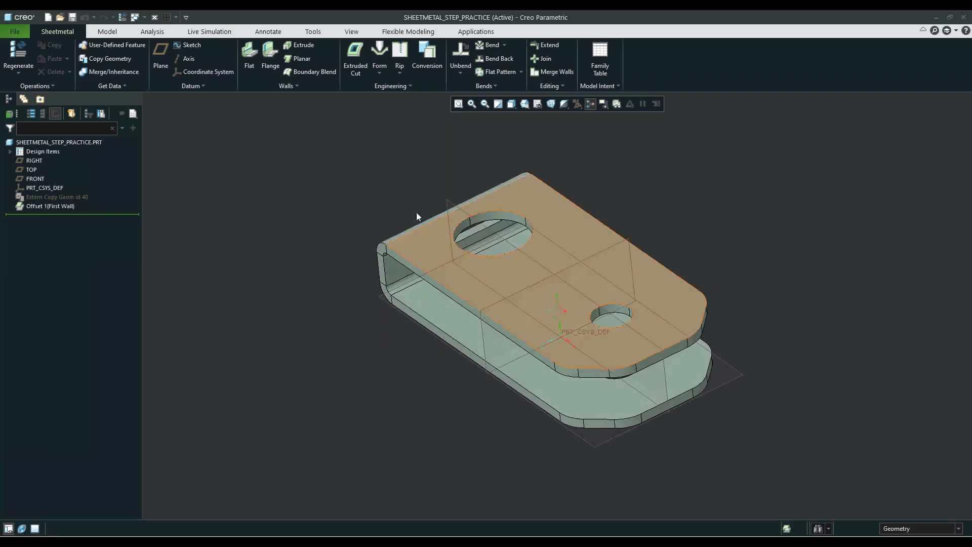
Unbend the whole U-shaped bracket into its flat state.
click(427, 267)
click(460, 54)
click(478, 66)
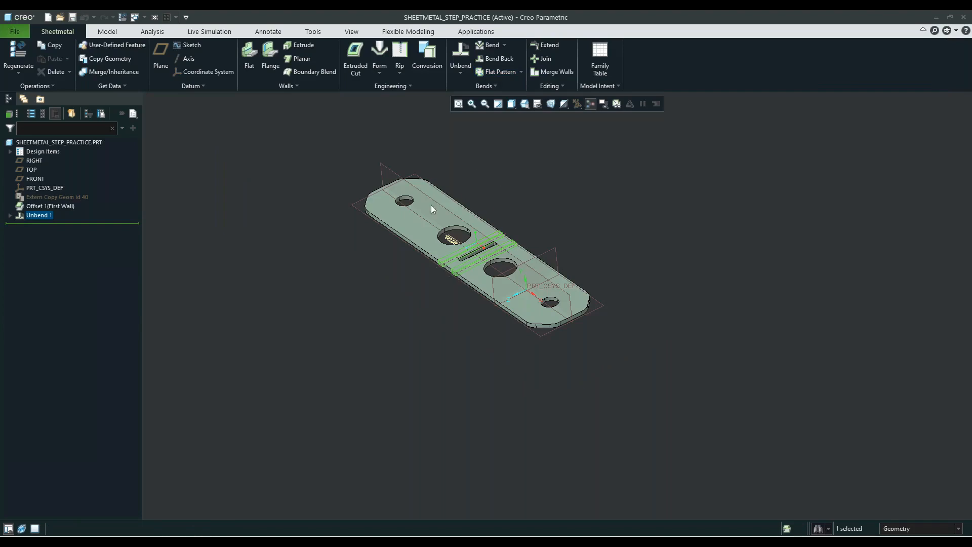
click(675, 292)
middle_drag(582, 329, 526, 333)
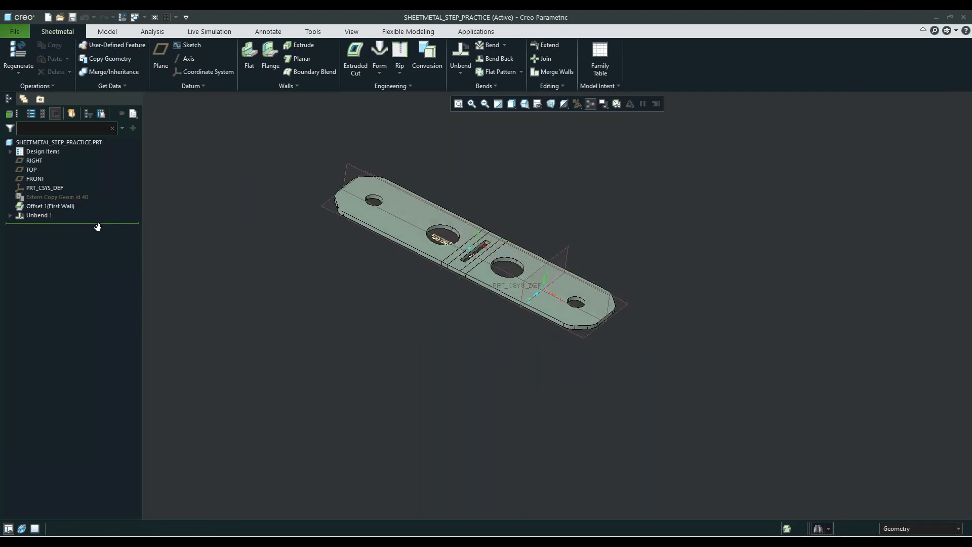
Move the model's insertion point back to just before the Unbend 1 feature.
drag(97, 211, 97, 214)
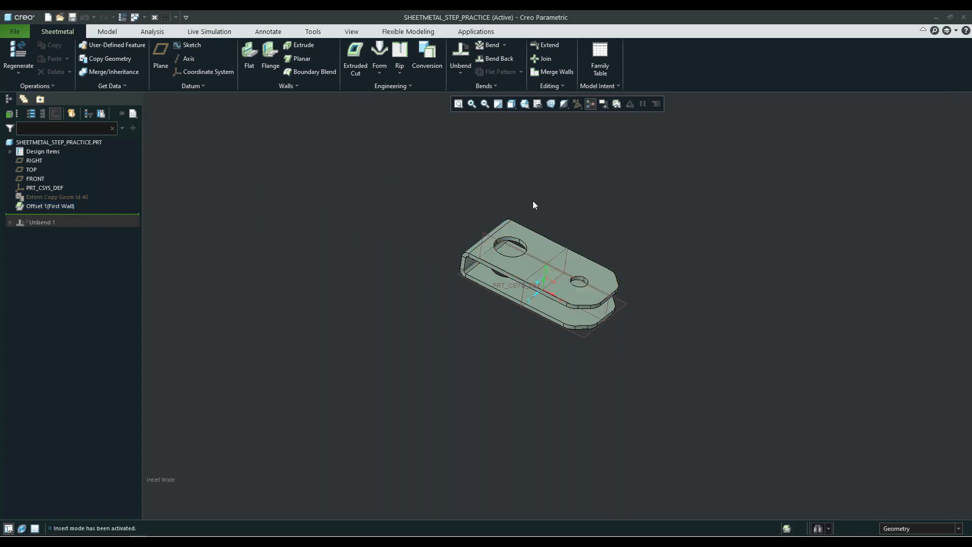
scroll(534, 201, down, 2)
middle_drag(665, 243, 672, 234)
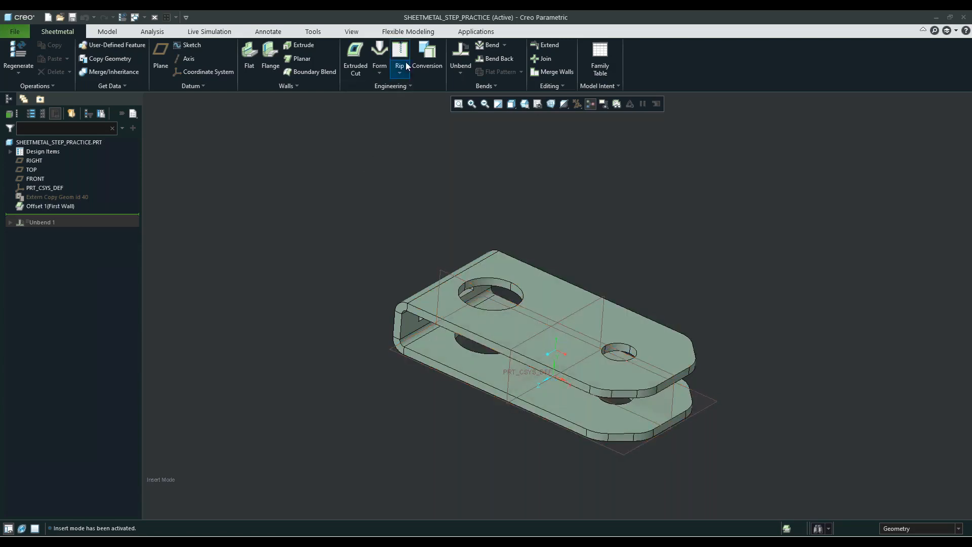
Remove the large round hole from the bracket's upper flange with the Flexible Modeling Remove tool.
click(400, 32)
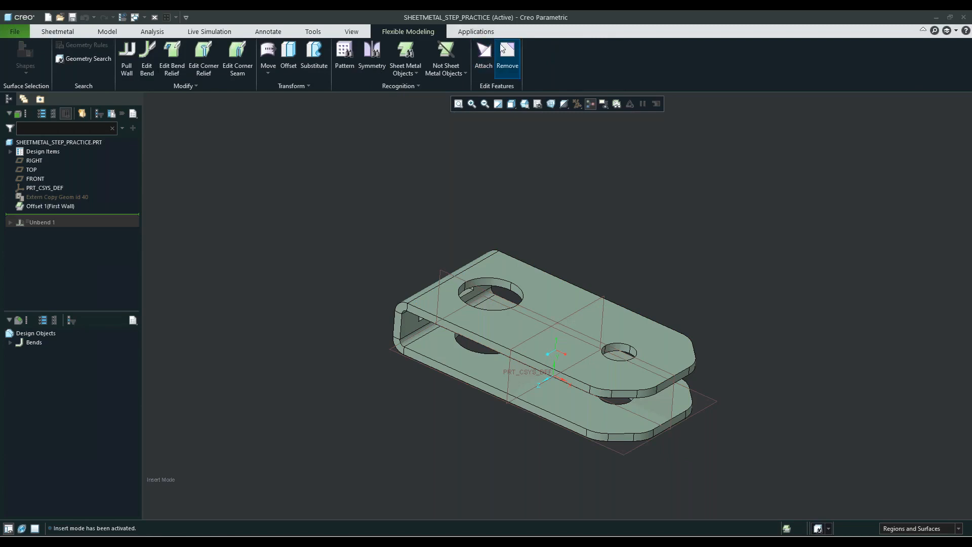
click(508, 60)
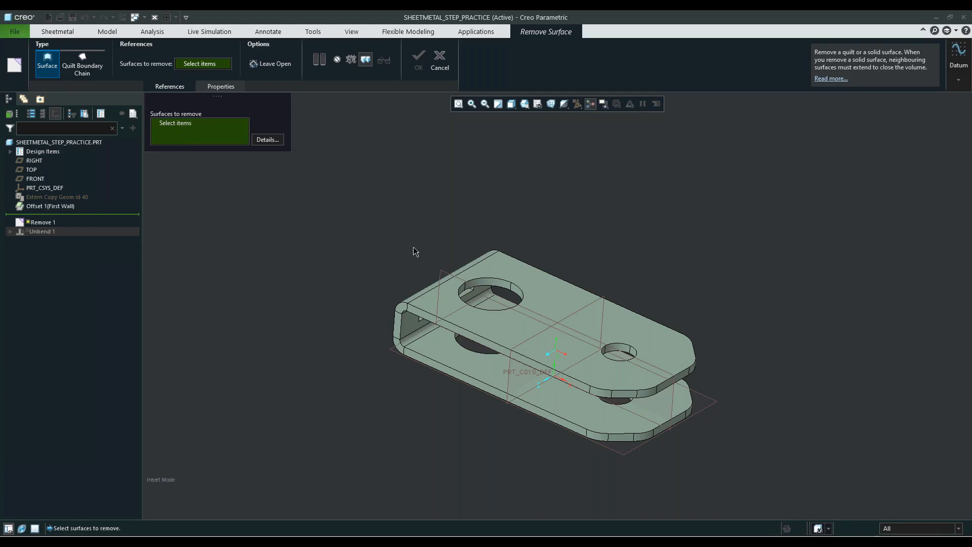
scroll(503, 298, up, 5)
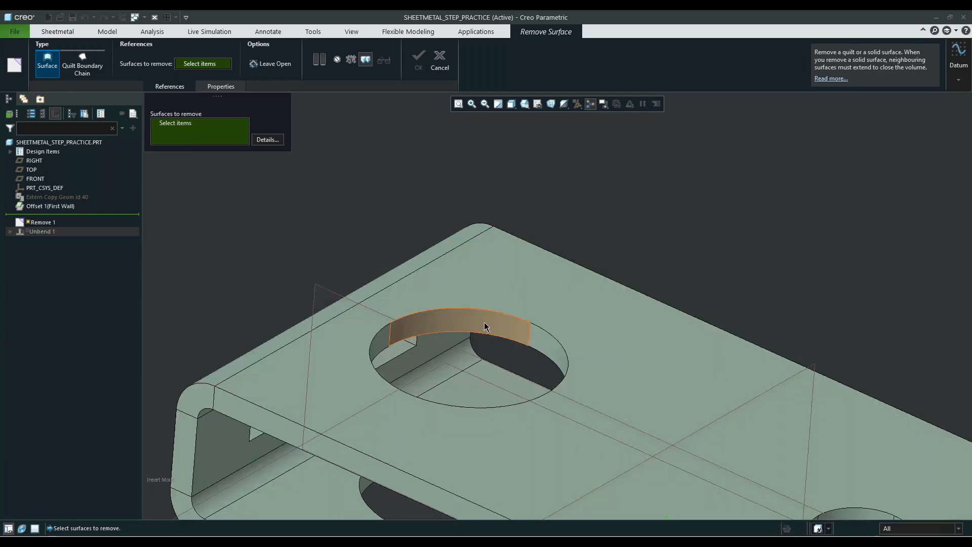
click(487, 327)
middle_drag(548, 355, 405, 126)
click(420, 67)
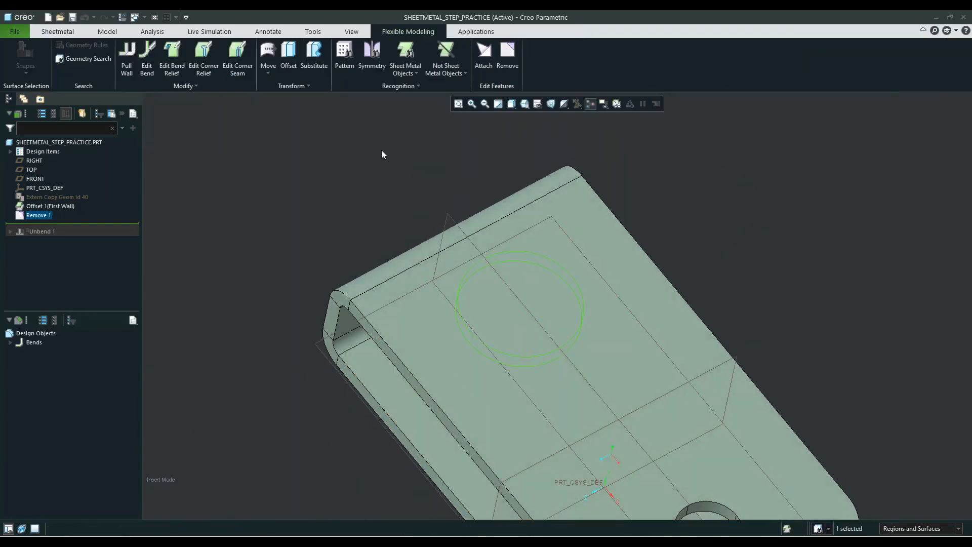
middle_drag(360, 223, 405, 278)
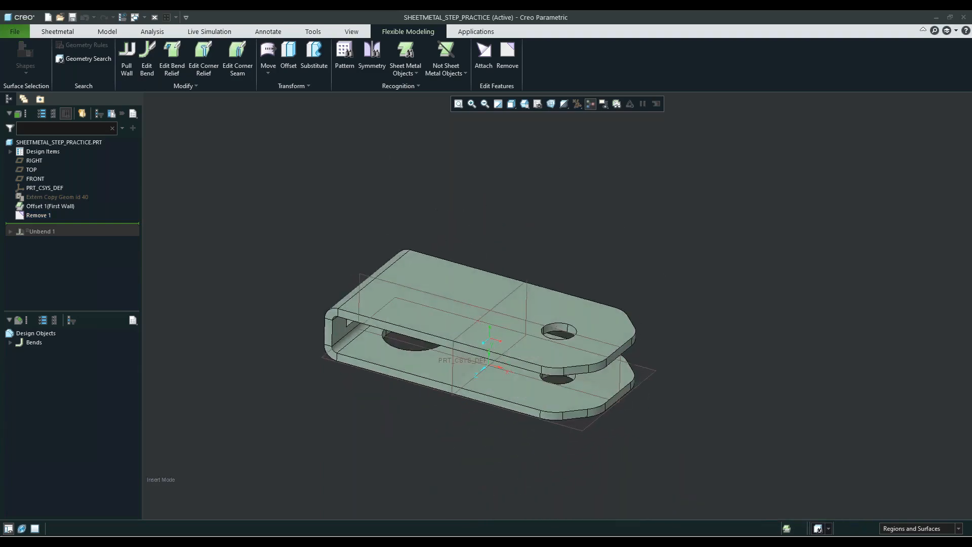
scroll(406, 310, down, 3)
middle_drag(407, 311, 420, 311)
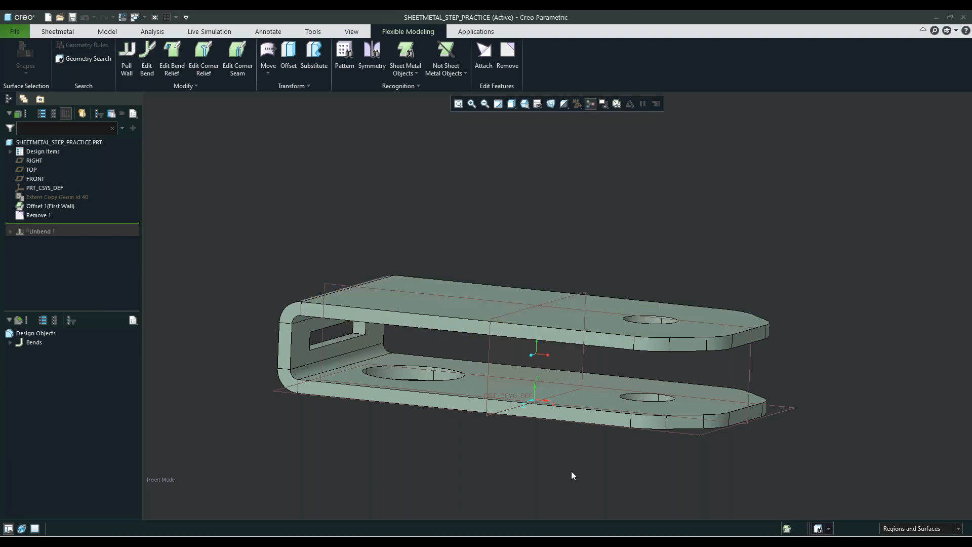
Switch to the PowerPoint slide show and advance from the Demo slide to the Questions slide.
mouse_move(385, 535)
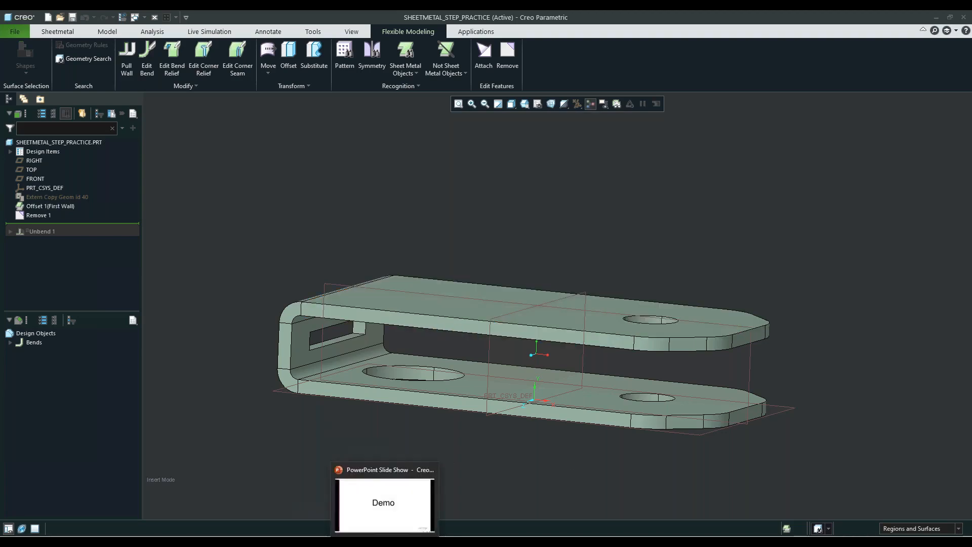
click(383, 501)
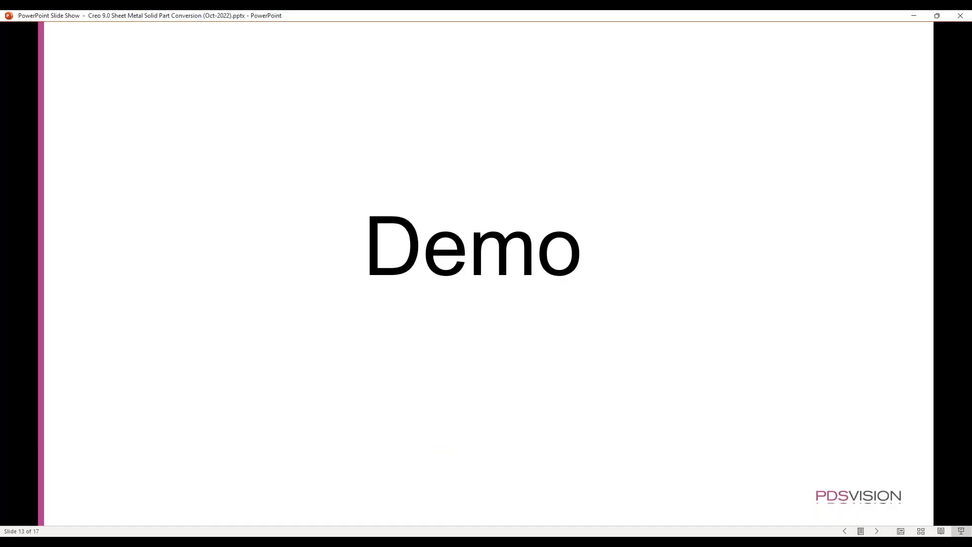
click(214, 137)
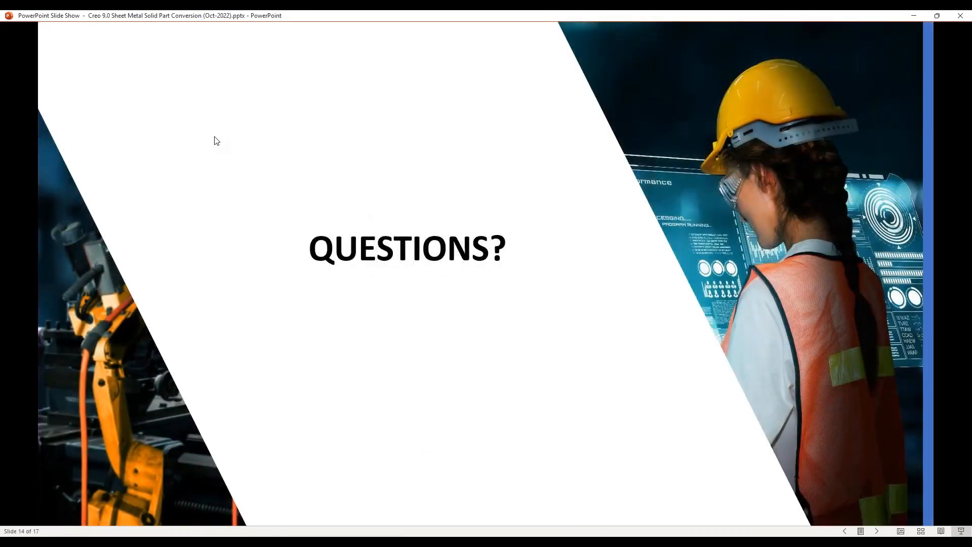